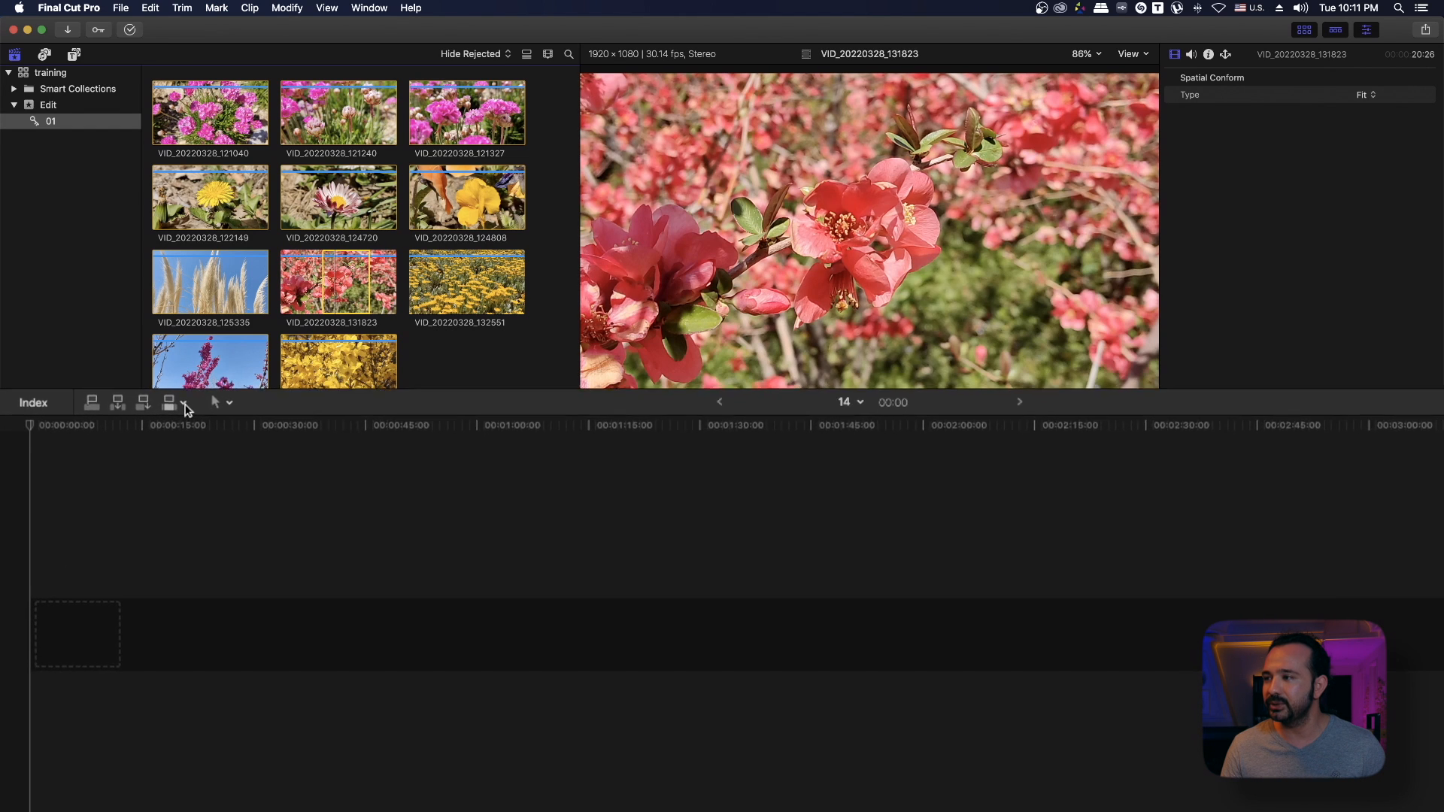
- Set edits to use audio only and add the marked range of VID_20220328_131823 to the empty timeline
left_click(156, 440)
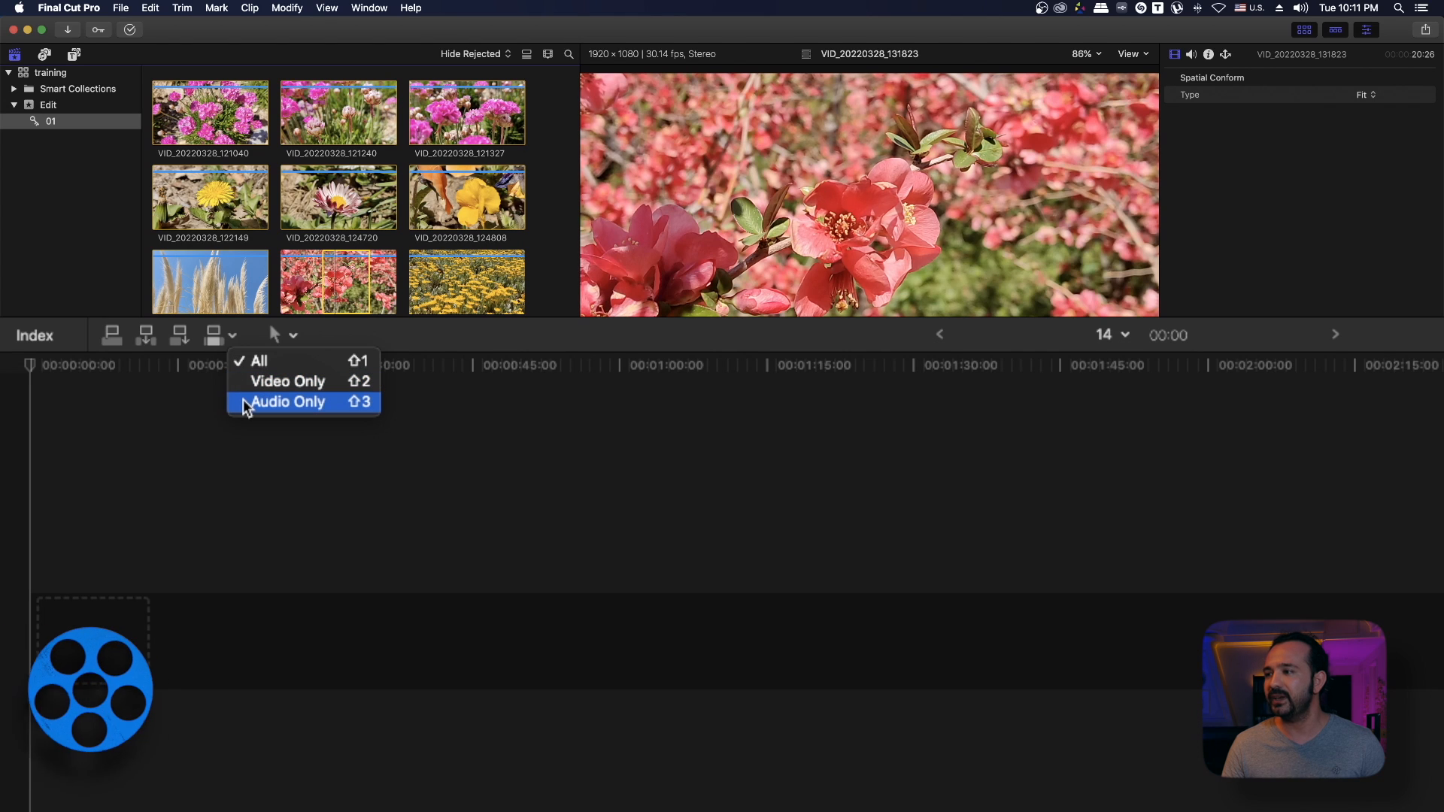
left_click(245, 403)
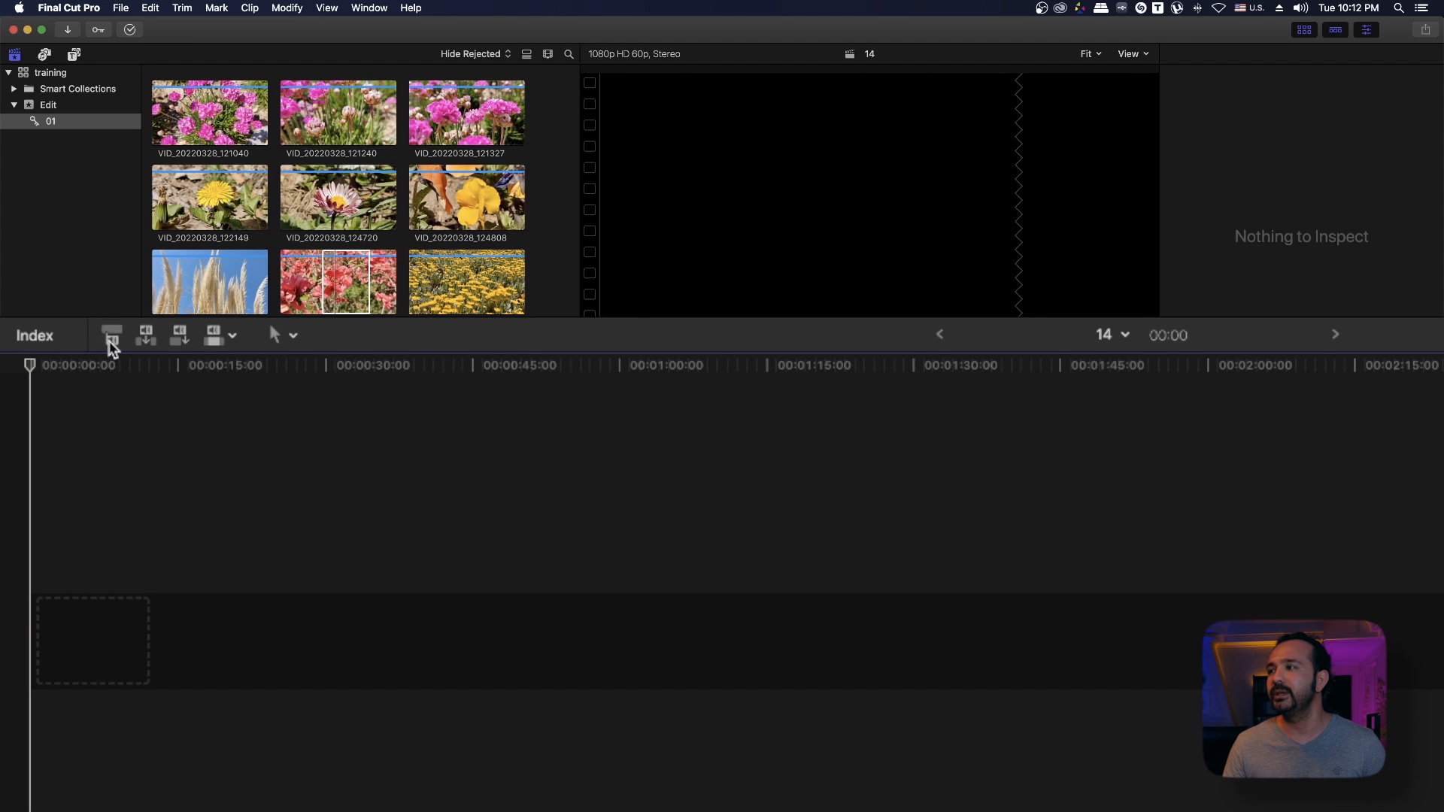
left_click_drag(314, 291, 85, 647)
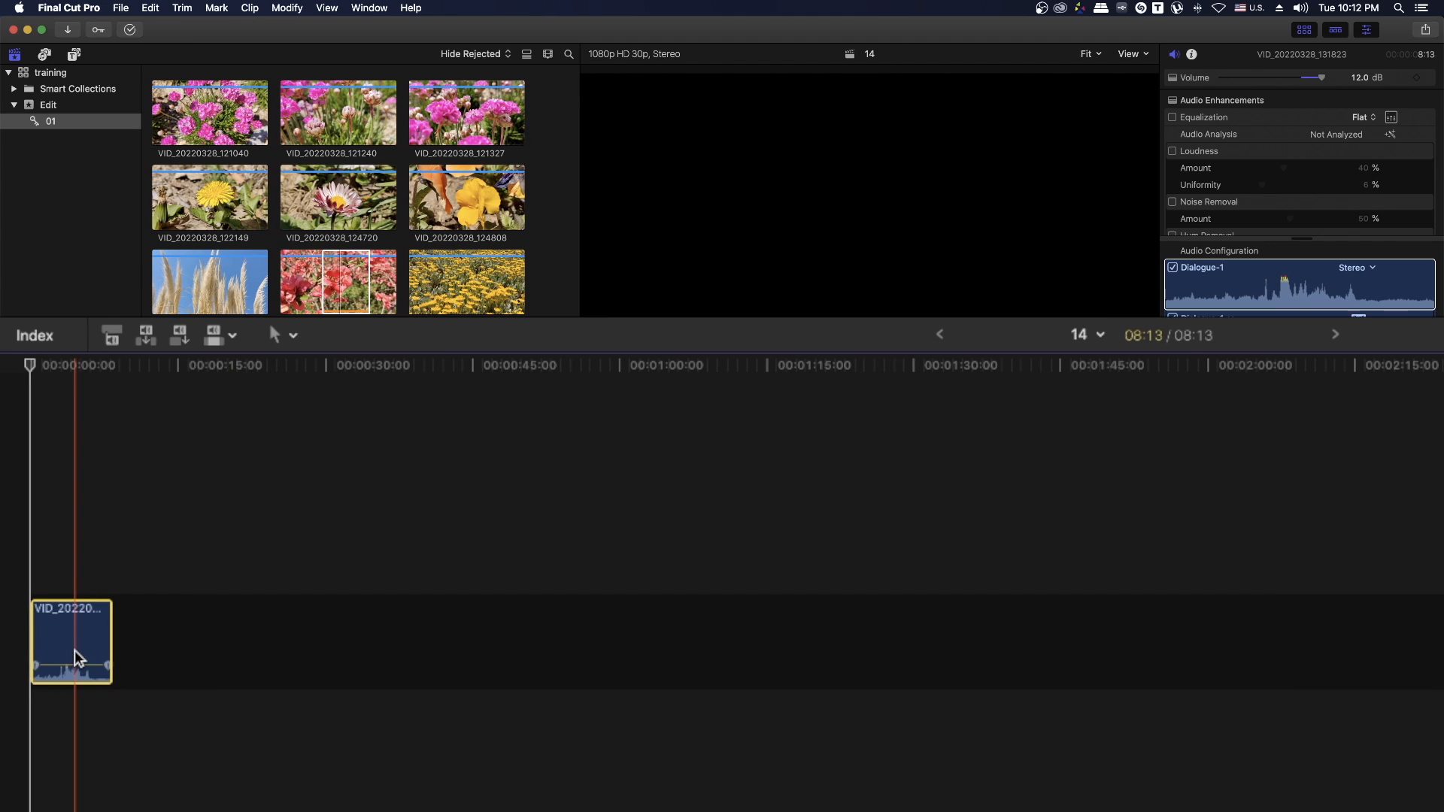
- Switch edits to video only, mark a range in VID_20220328_124720 and connect it above the audio clip at the timeline start
key("shift+2")
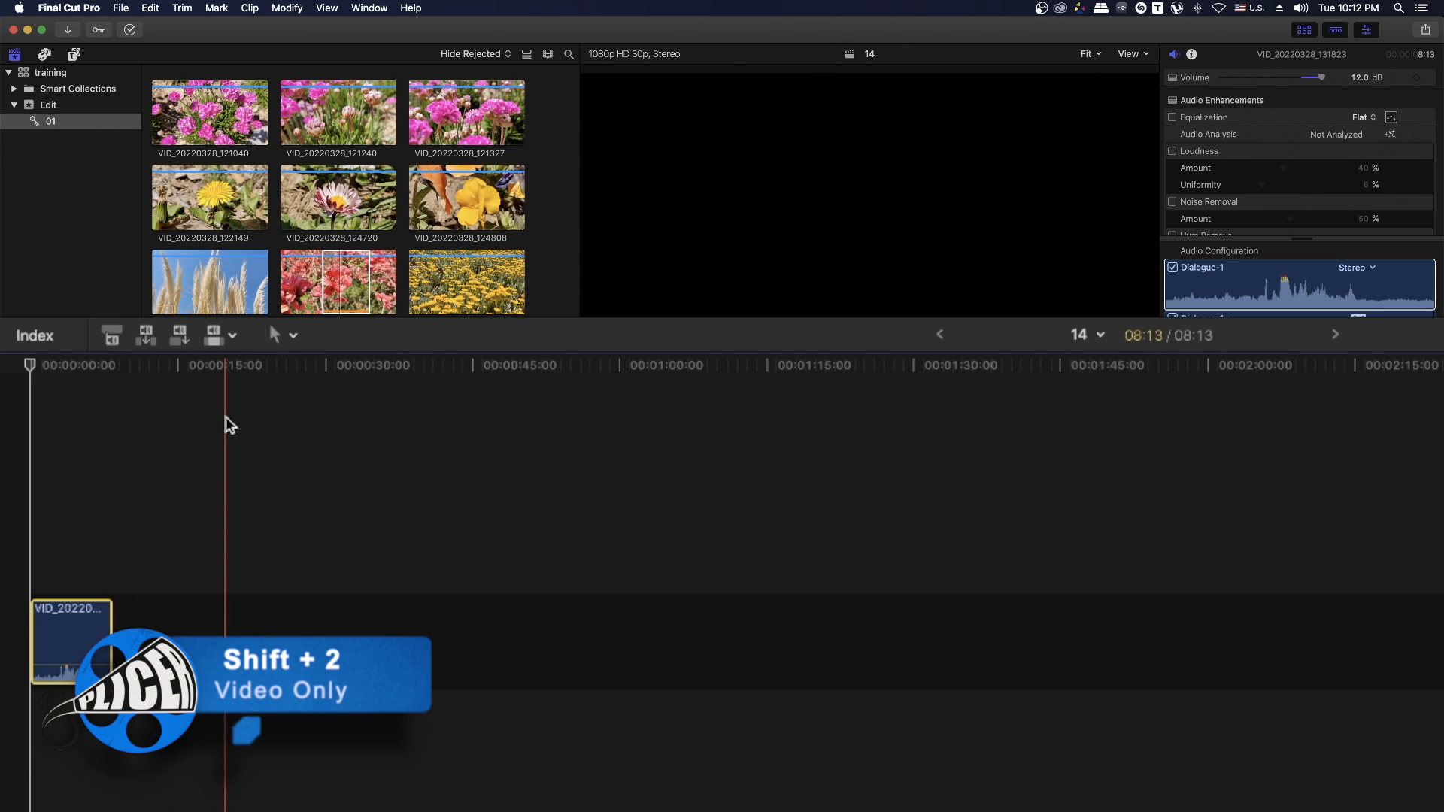
left_click(232, 336)
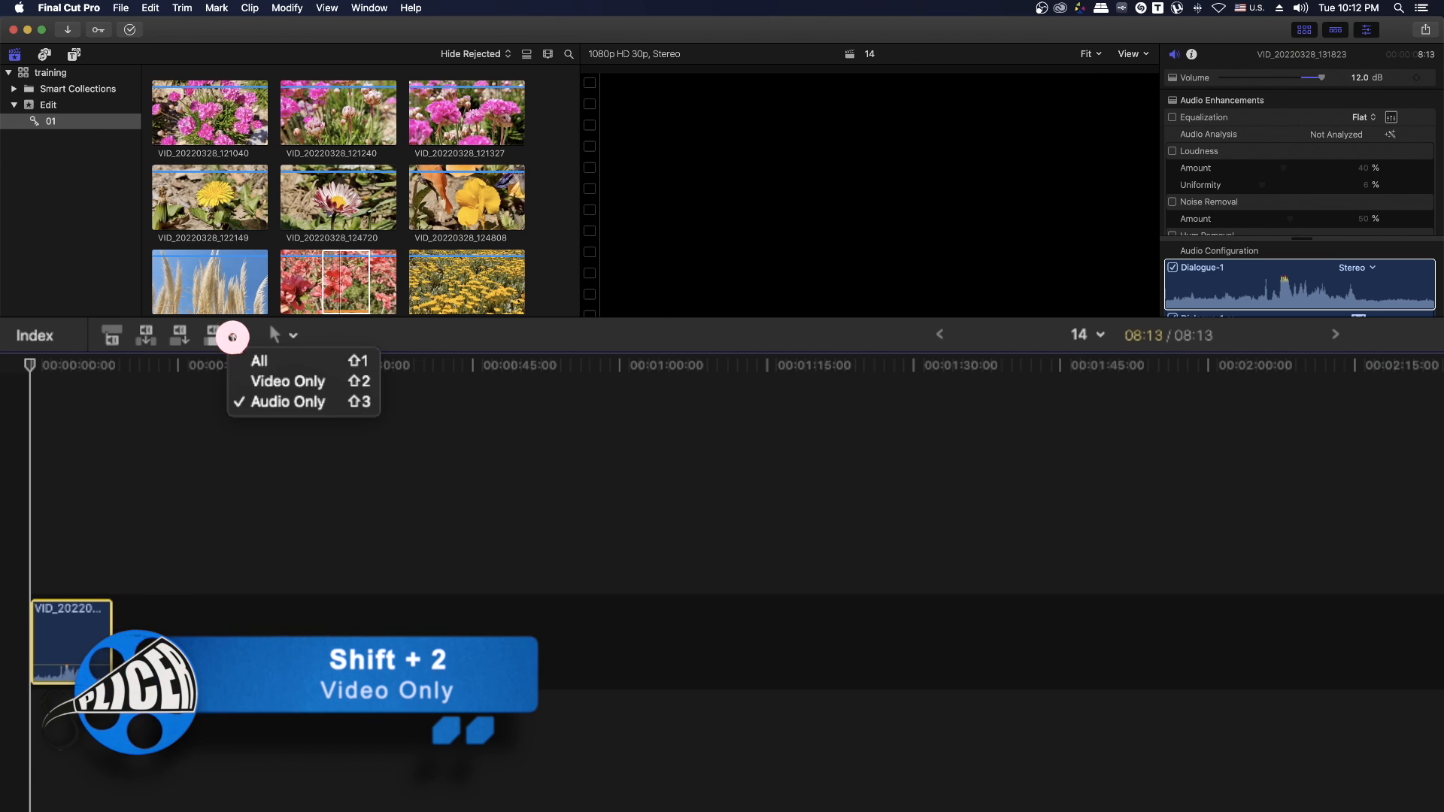
left_click(241, 386)
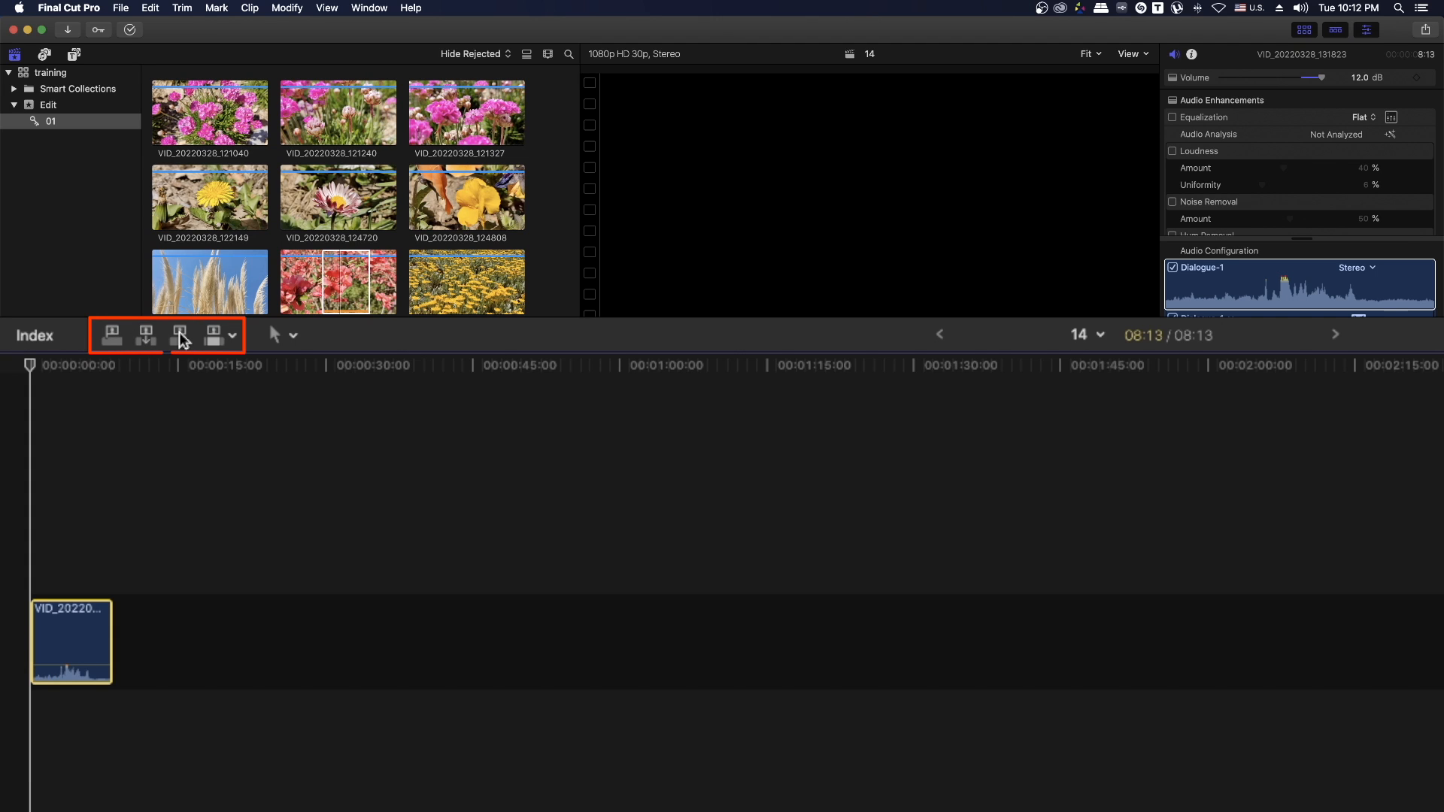
left_click(312, 202)
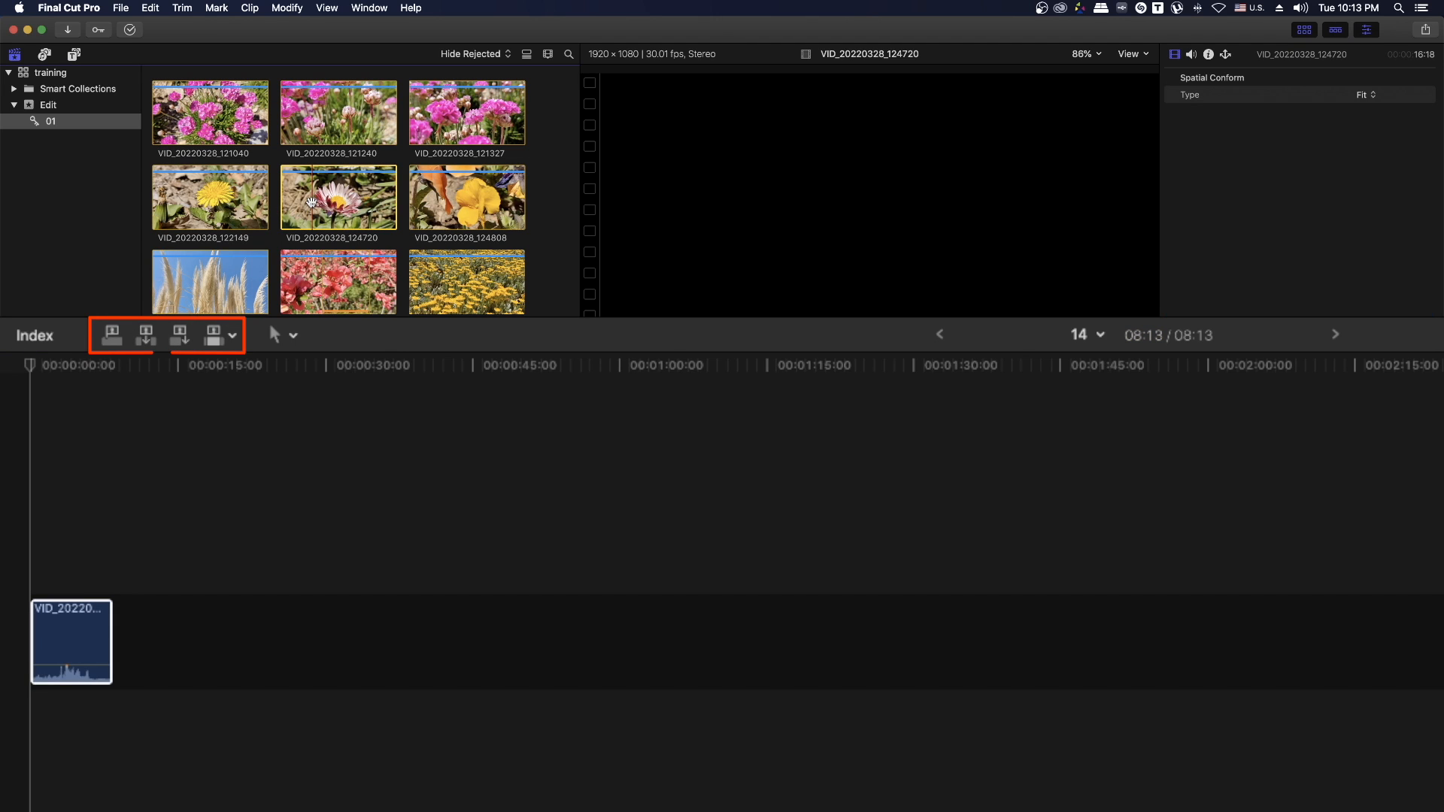
key("i")
key("o")
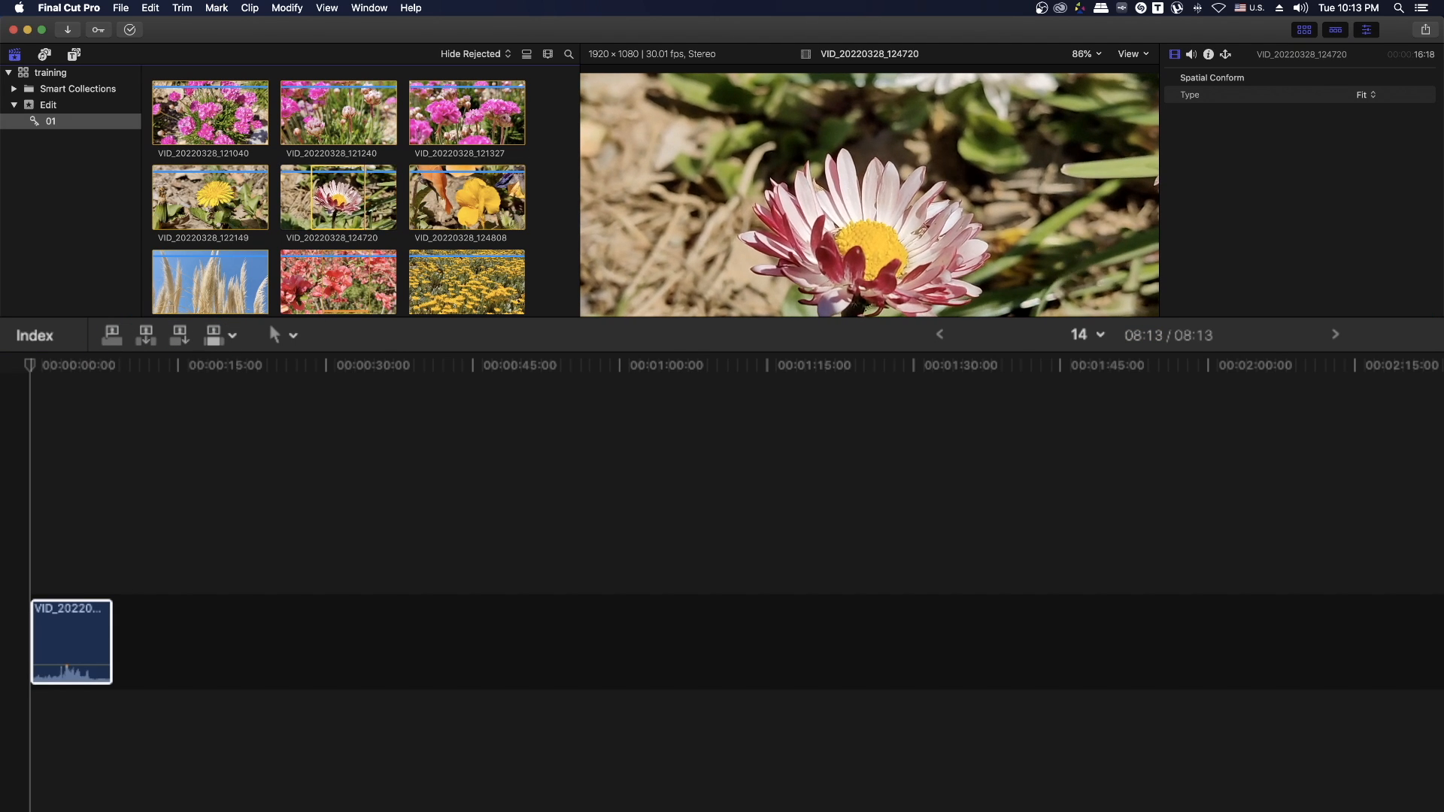
left_click(111, 335)
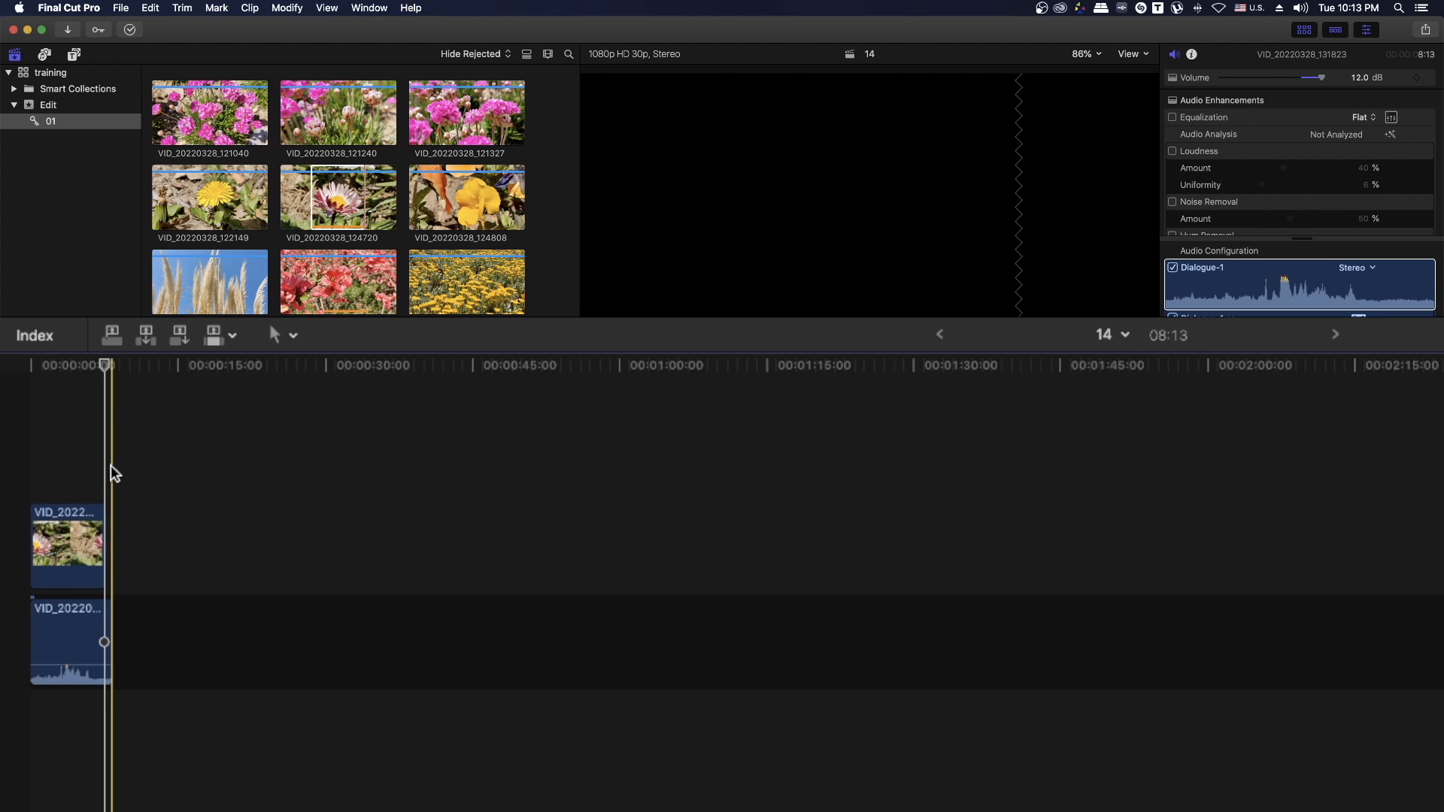
- Set edits to use both video and audio, and add the whole VID_20220328_121240 clip to the end of the primary storyline
left_click(233, 336)
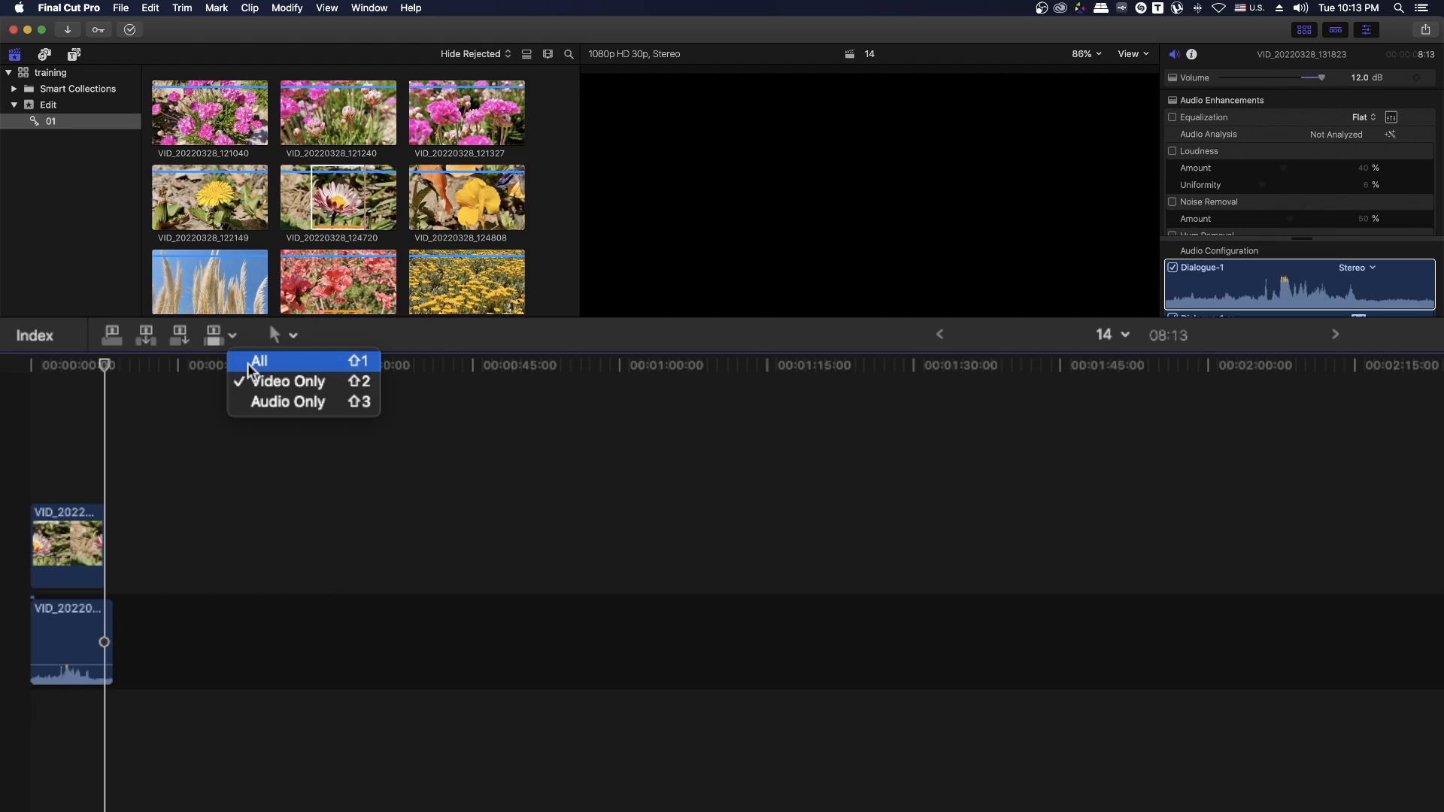
left_click(248, 362)
left_click(323, 124)
left_click_drag(323, 124, 238, 539)
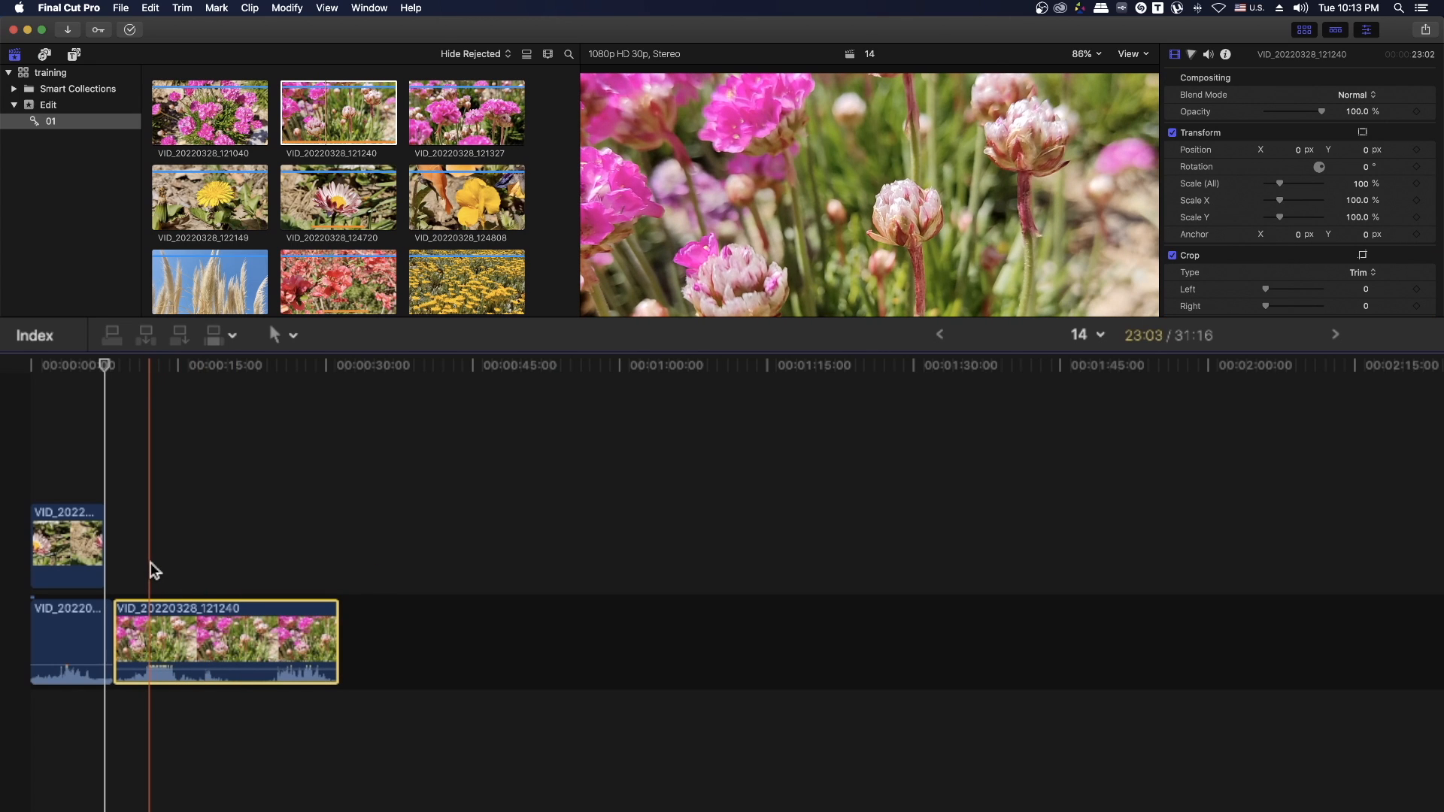
- Move the playhead to the end of the last clip and append VID_20220328_122149 to the storyline
left_click(343, 444)
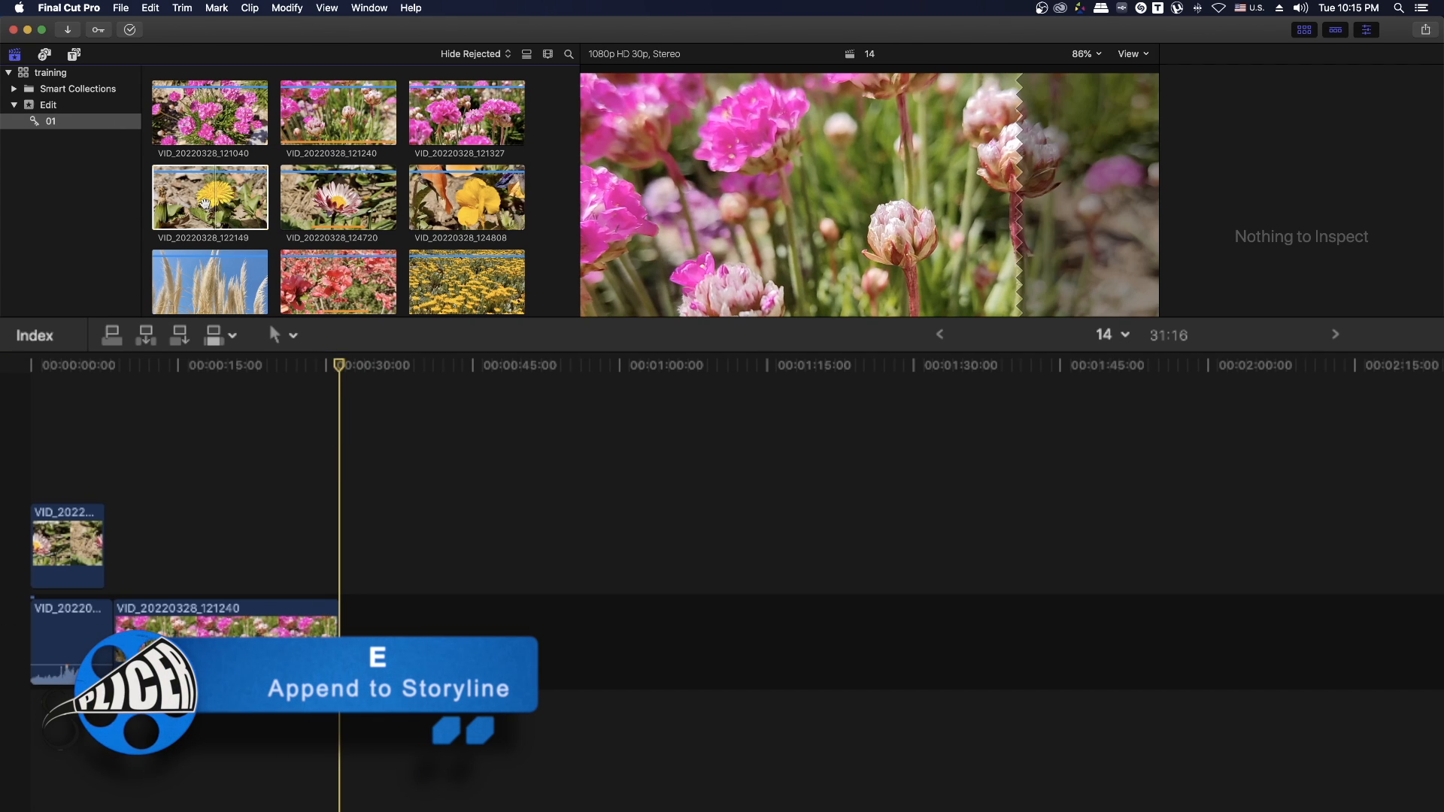
left_click(205, 197)
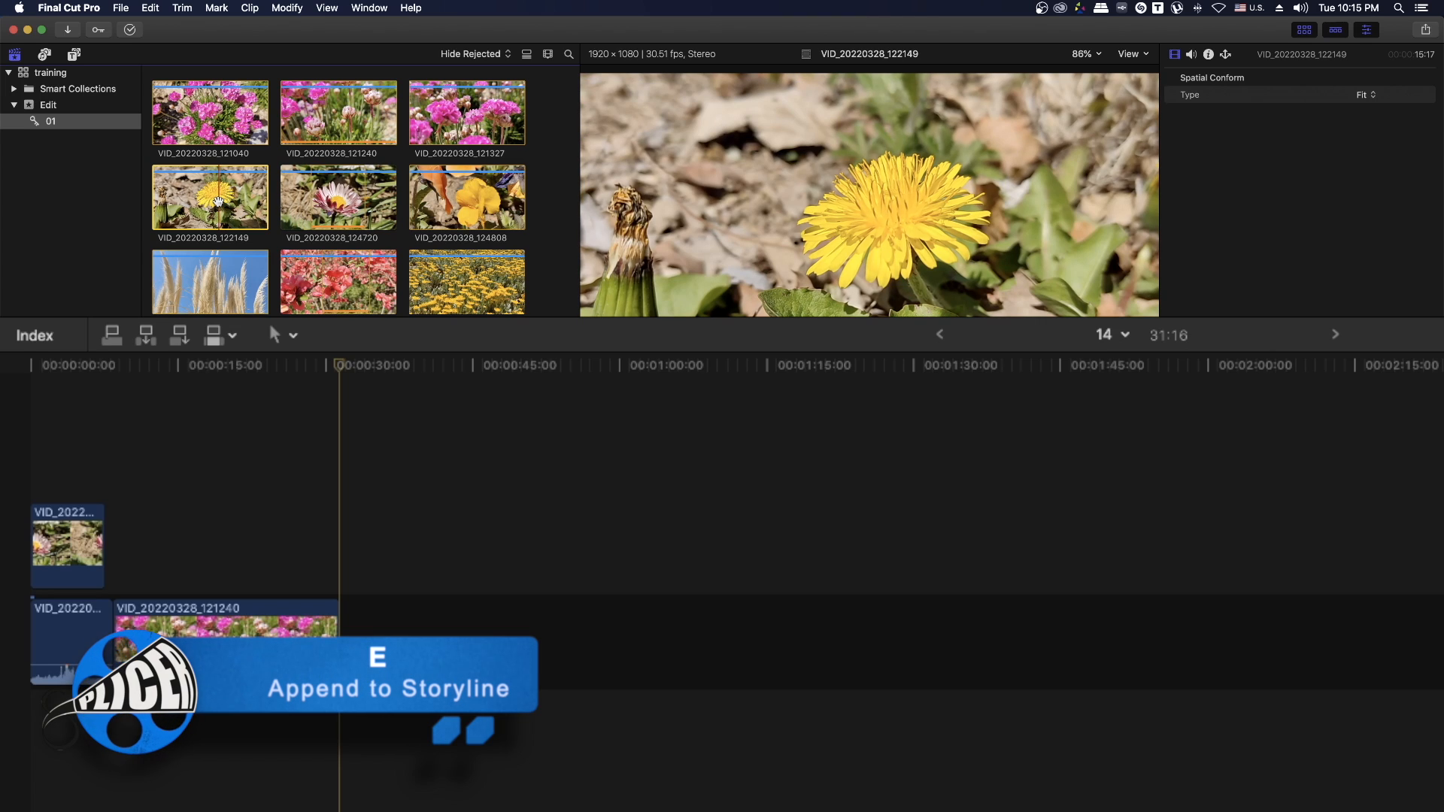
key("e")
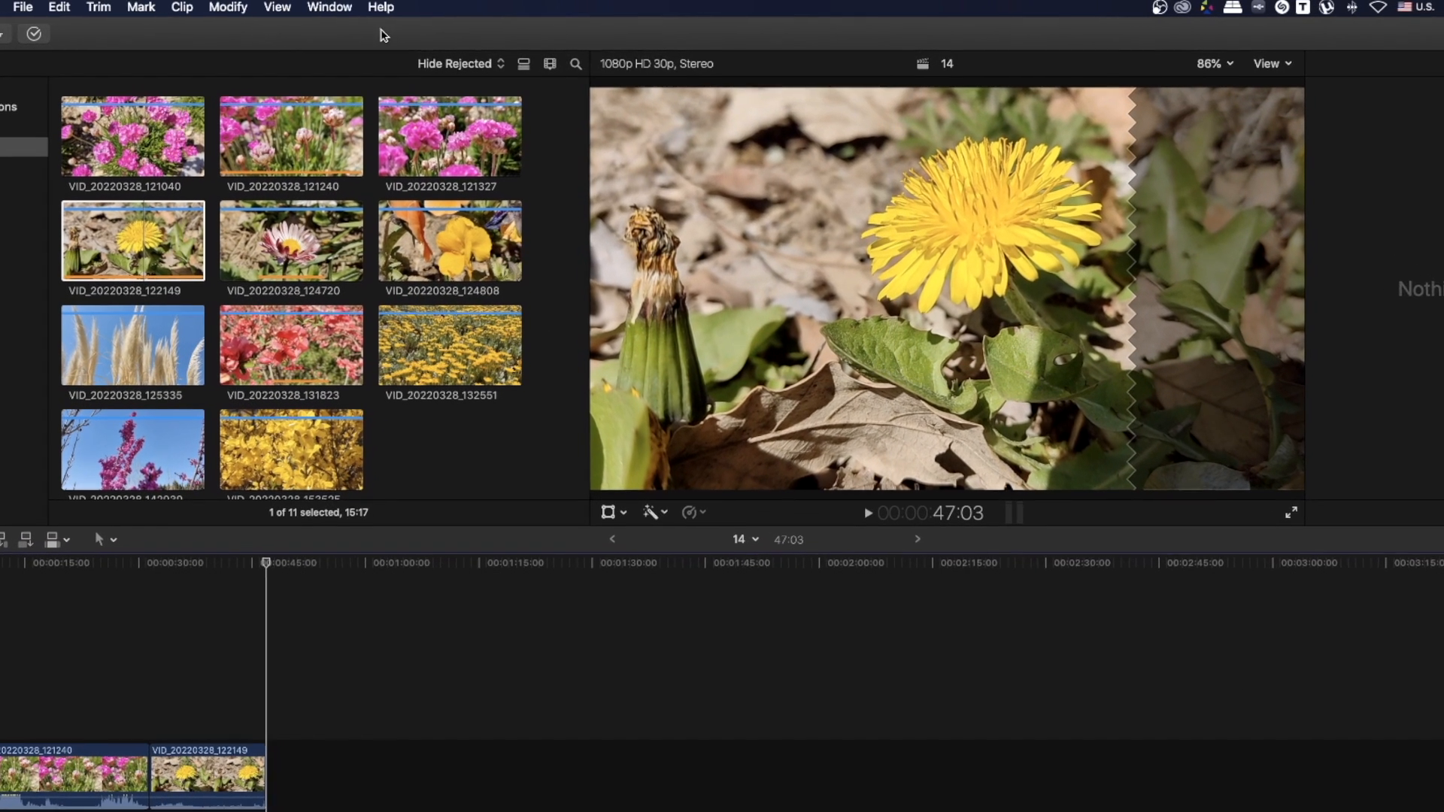
- Search the application's Help for the "Select all" command and locate it among the matching commands
left_click(410, 7)
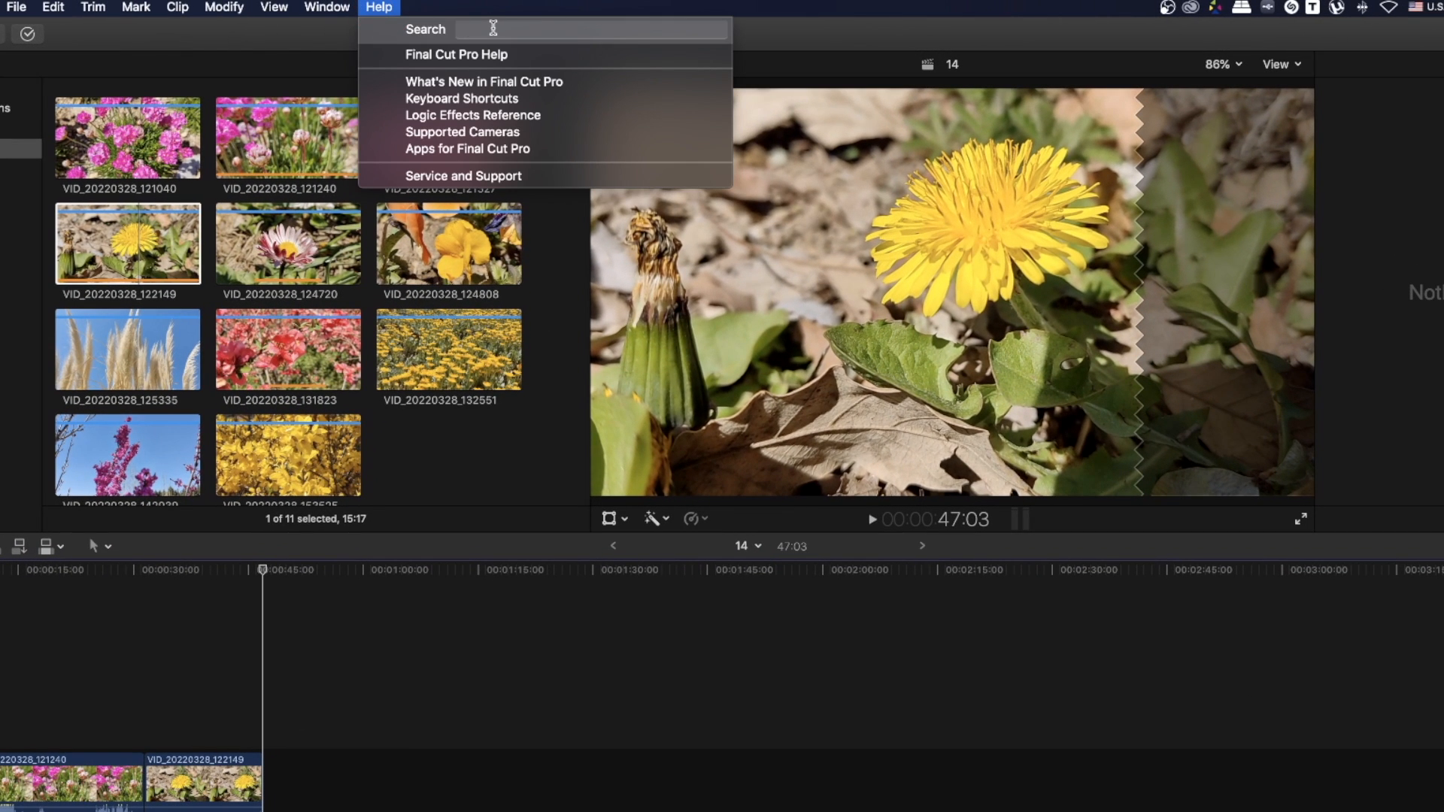
type("Se")
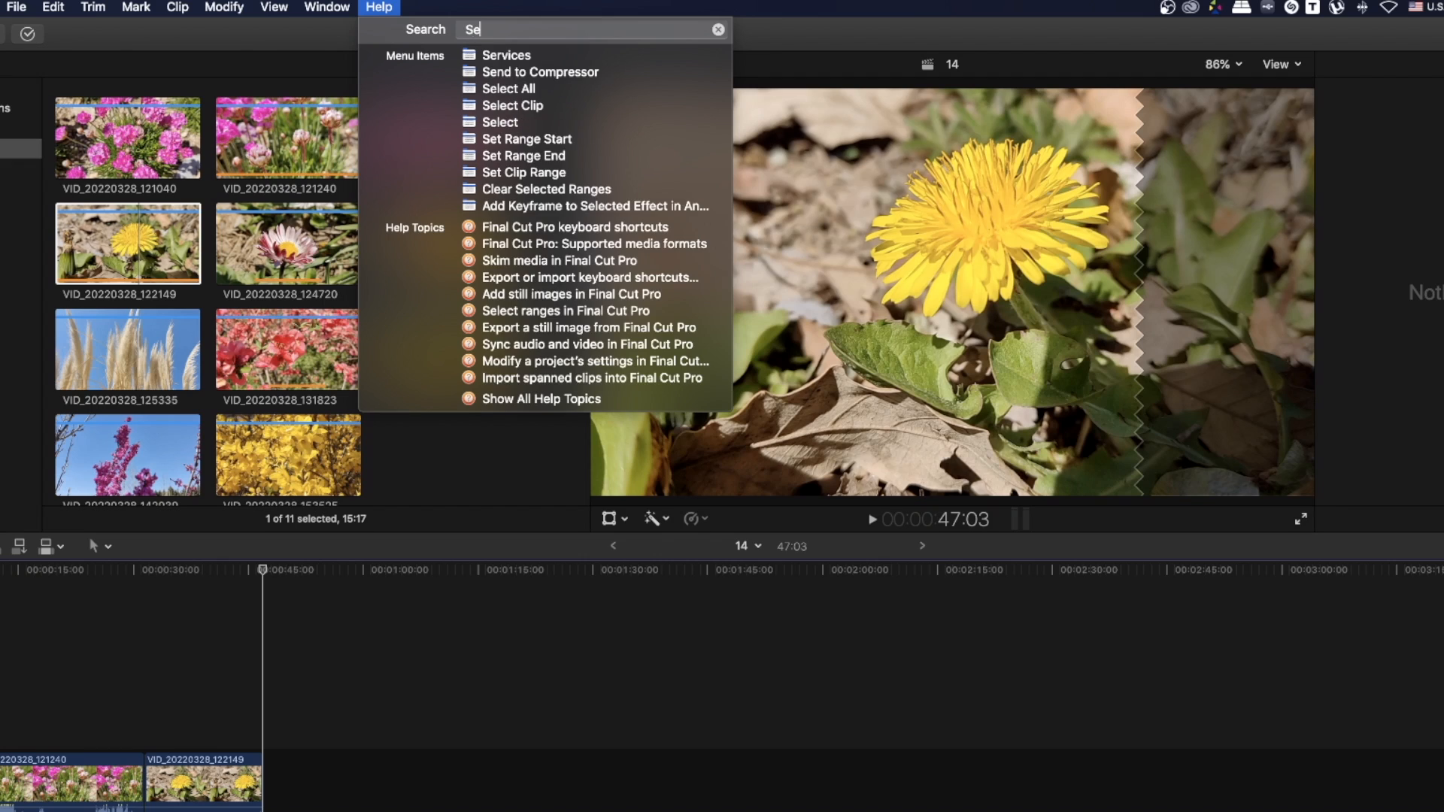
type("lect all")
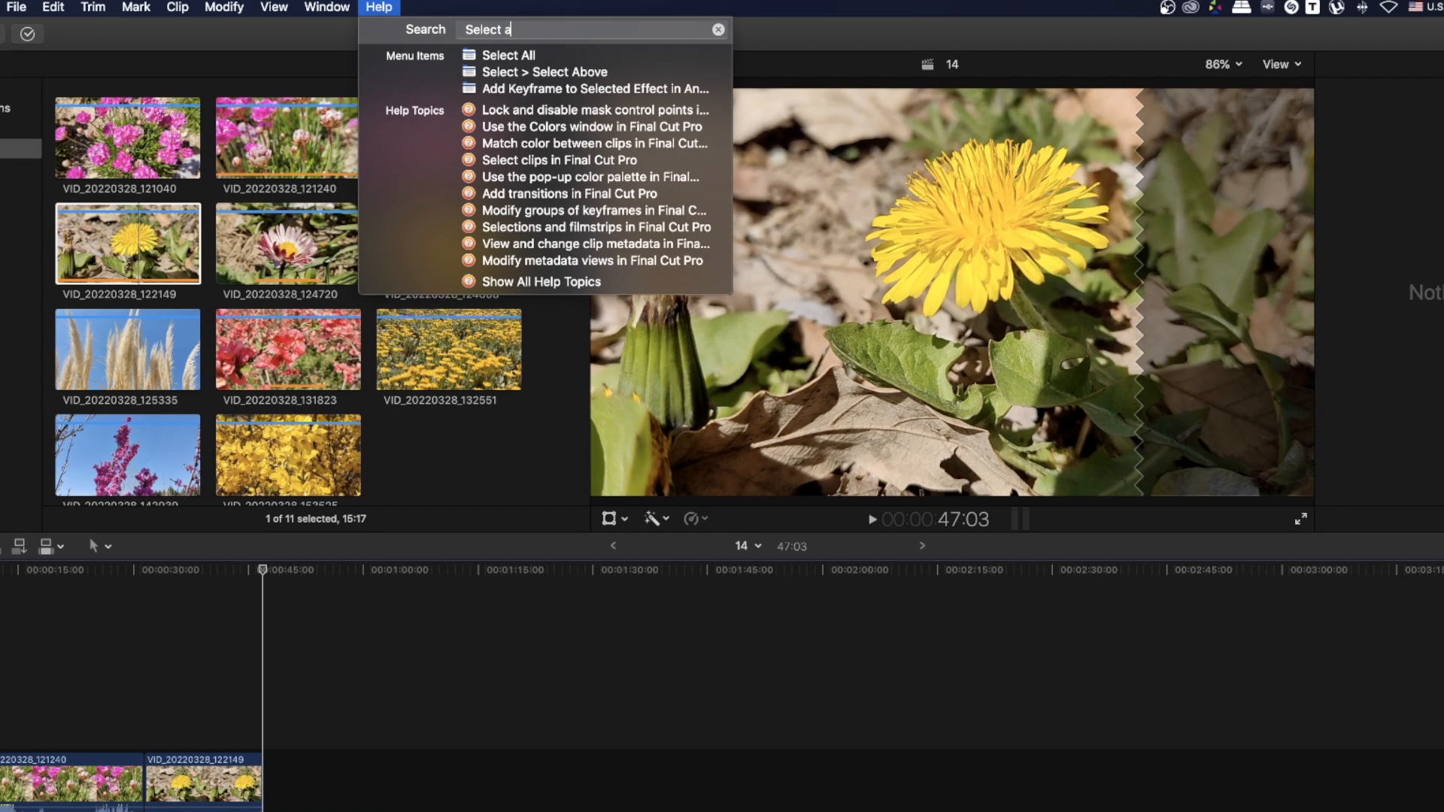
mouse_move(496, 57)
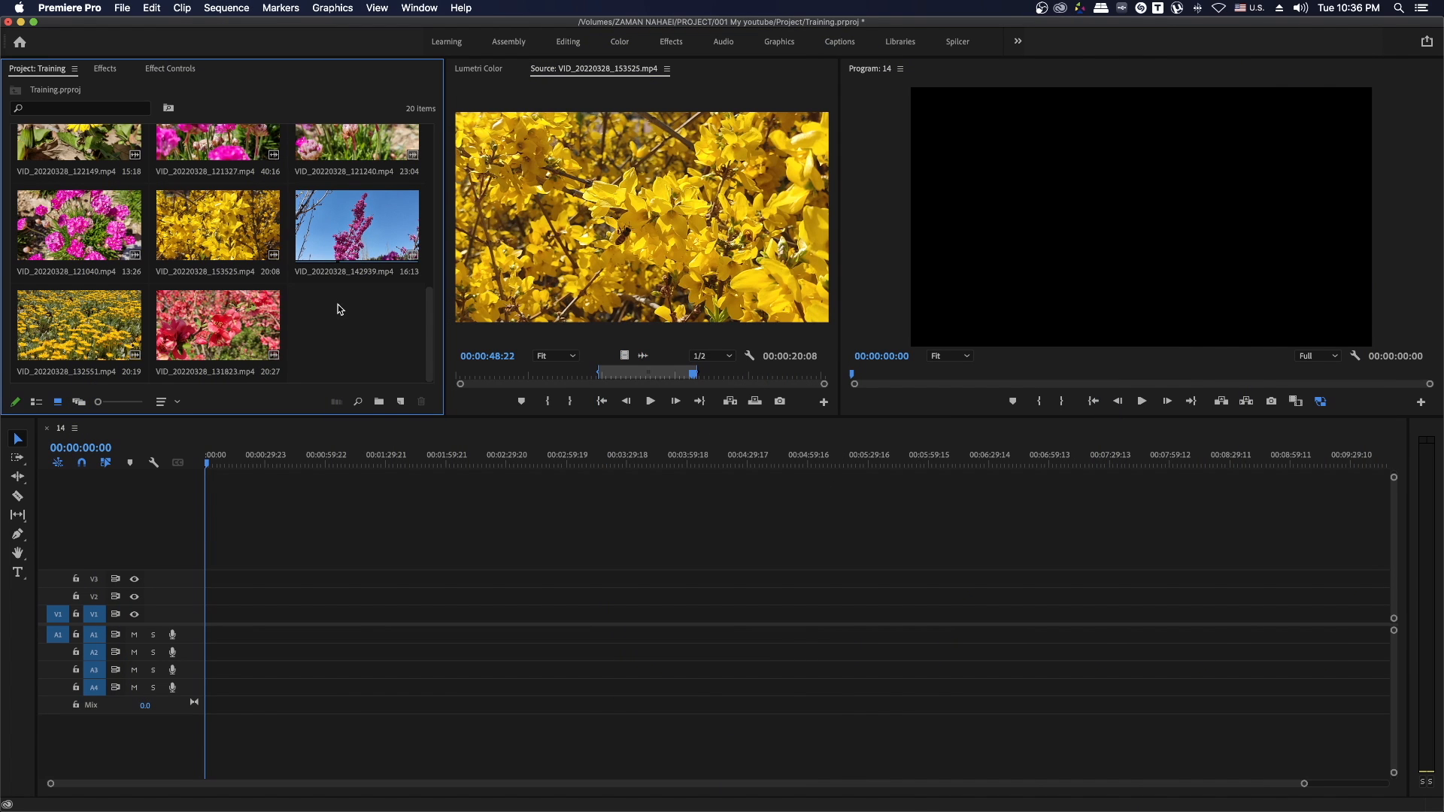
- In Premiere Pro, open VID_20220328_142939.mp4 in the Source Monitor, mark a short in-to-out range and shift it slightly forward
double_click(335, 230)
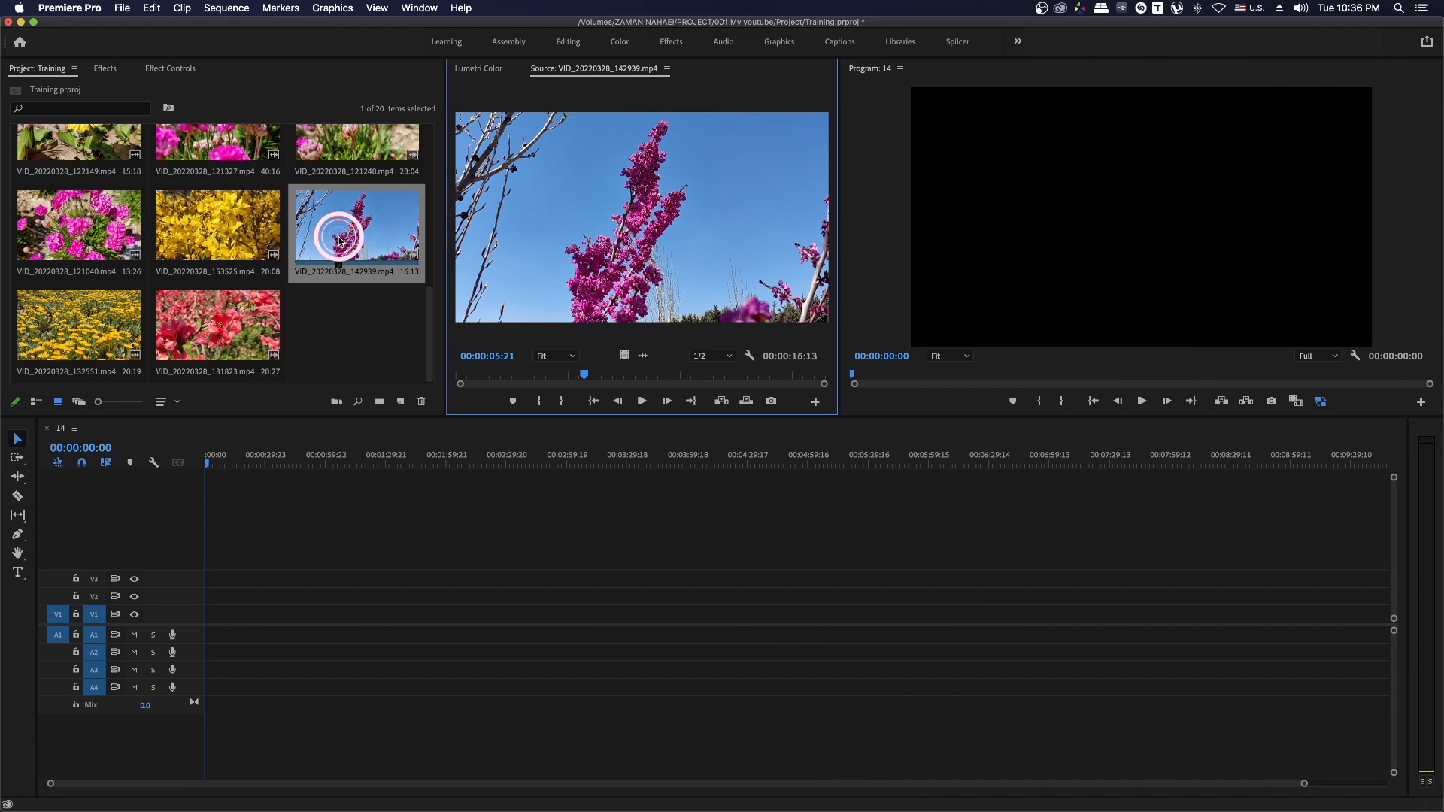
left_click_drag(585, 376, 579, 375)
key("i")
left_click(658, 562)
key("o")
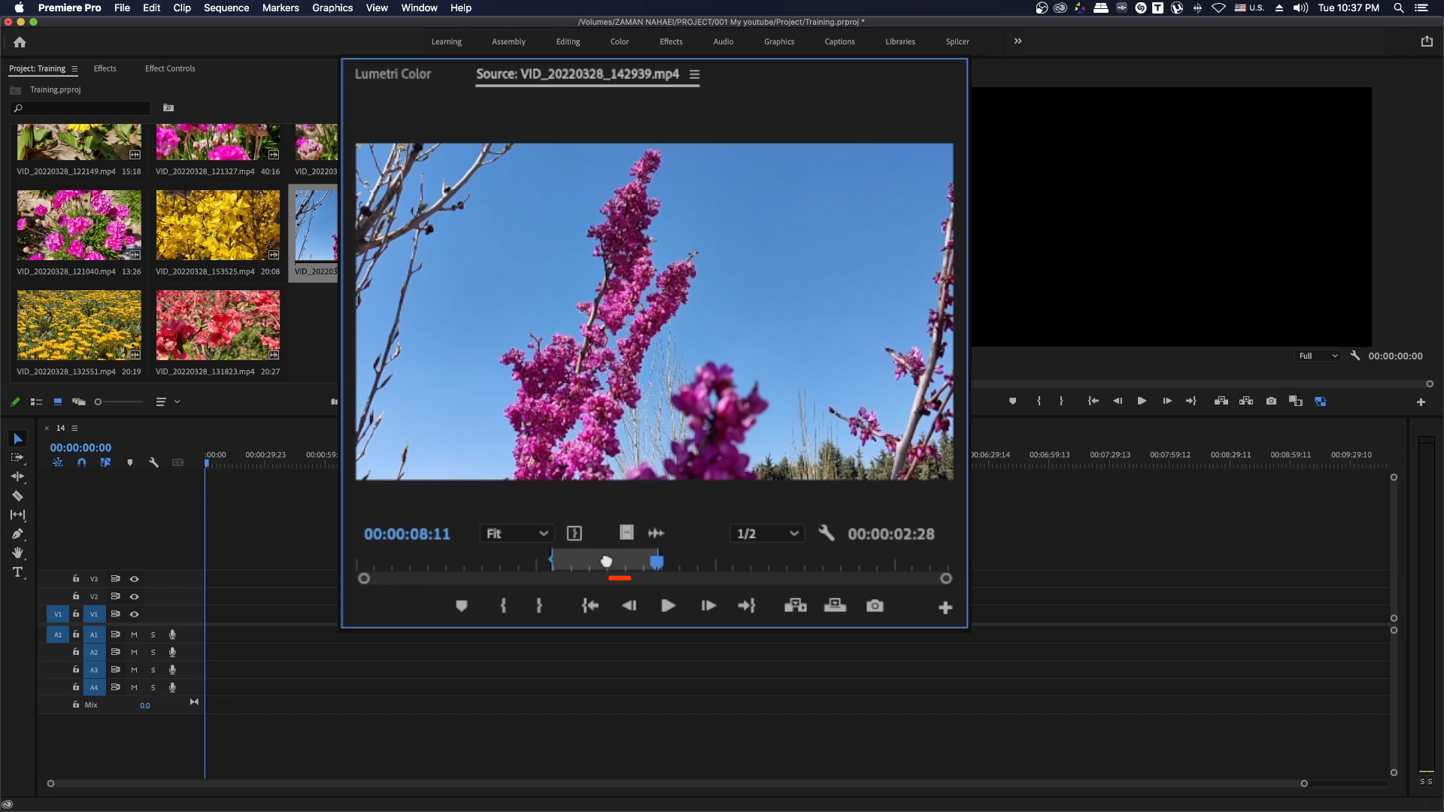
mouse_move(606, 561)
left_mouse_down()
mouse_move(696, 564)
mouse_move(493, 568)
mouse_move(798, 570)
mouse_move(630, 561)
left_mouse_up()
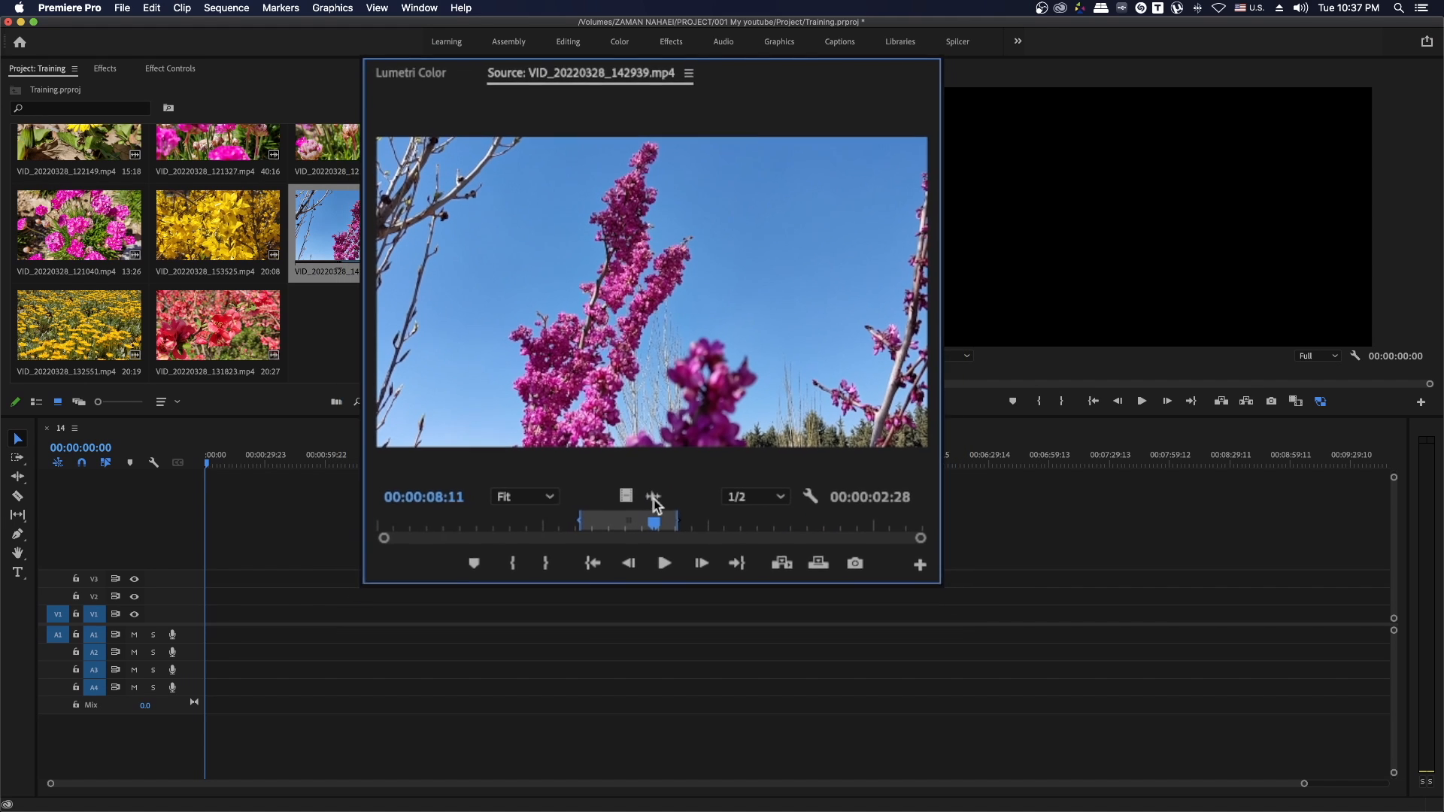
- Add only the marked range's audio to track A1, and only its video directly above it on V1
left_click_drag(646, 406, 249, 641)
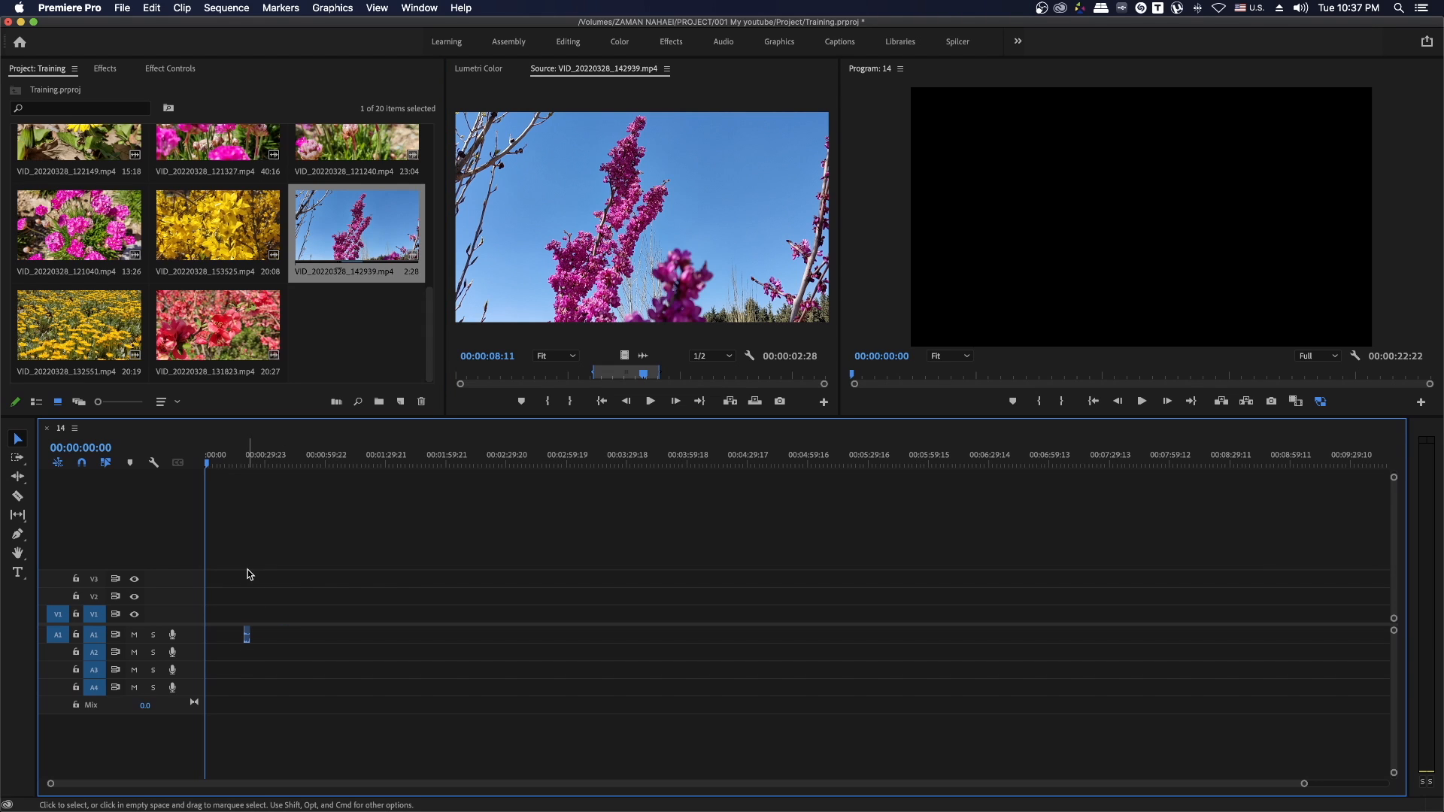
key("equal")
key("equal")
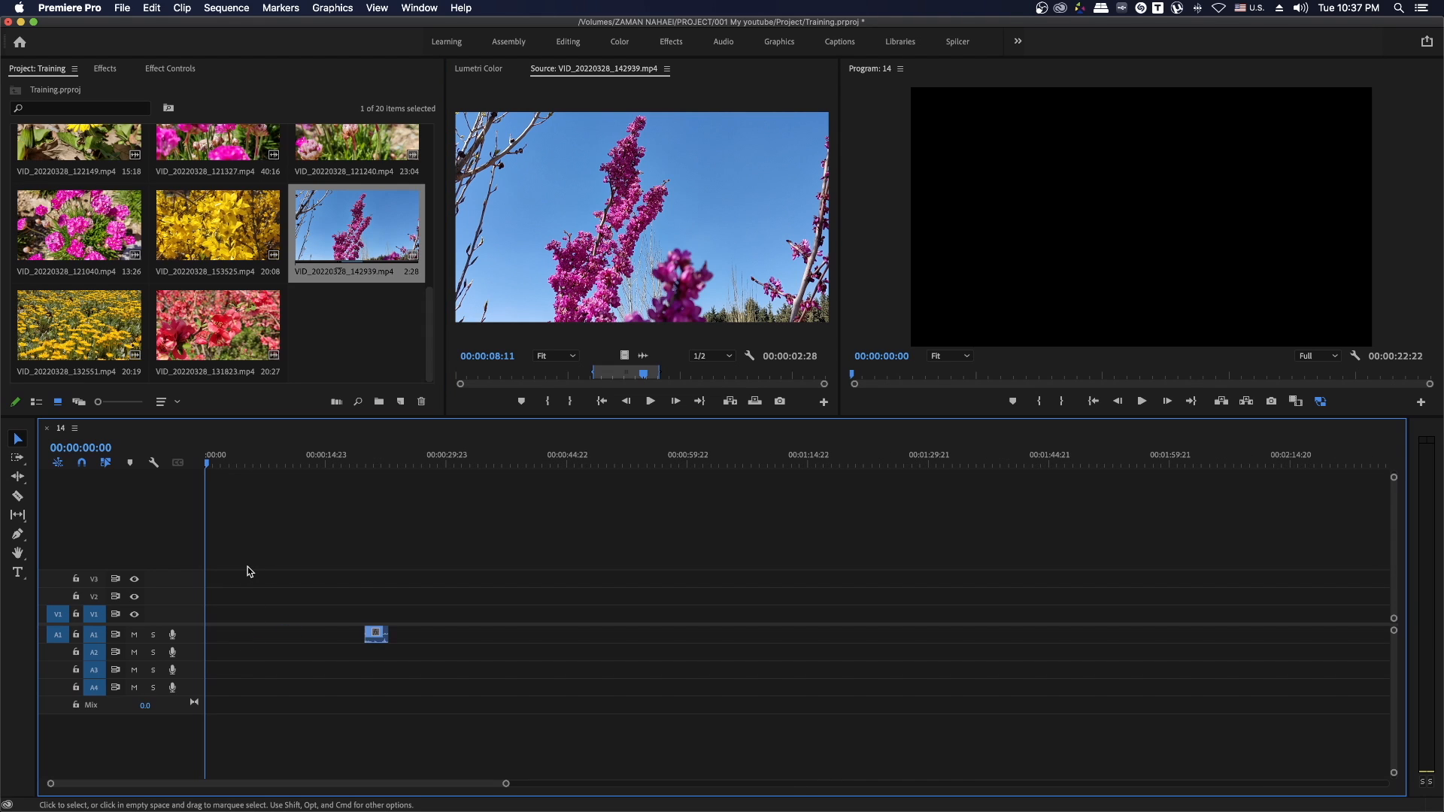
key("equal")
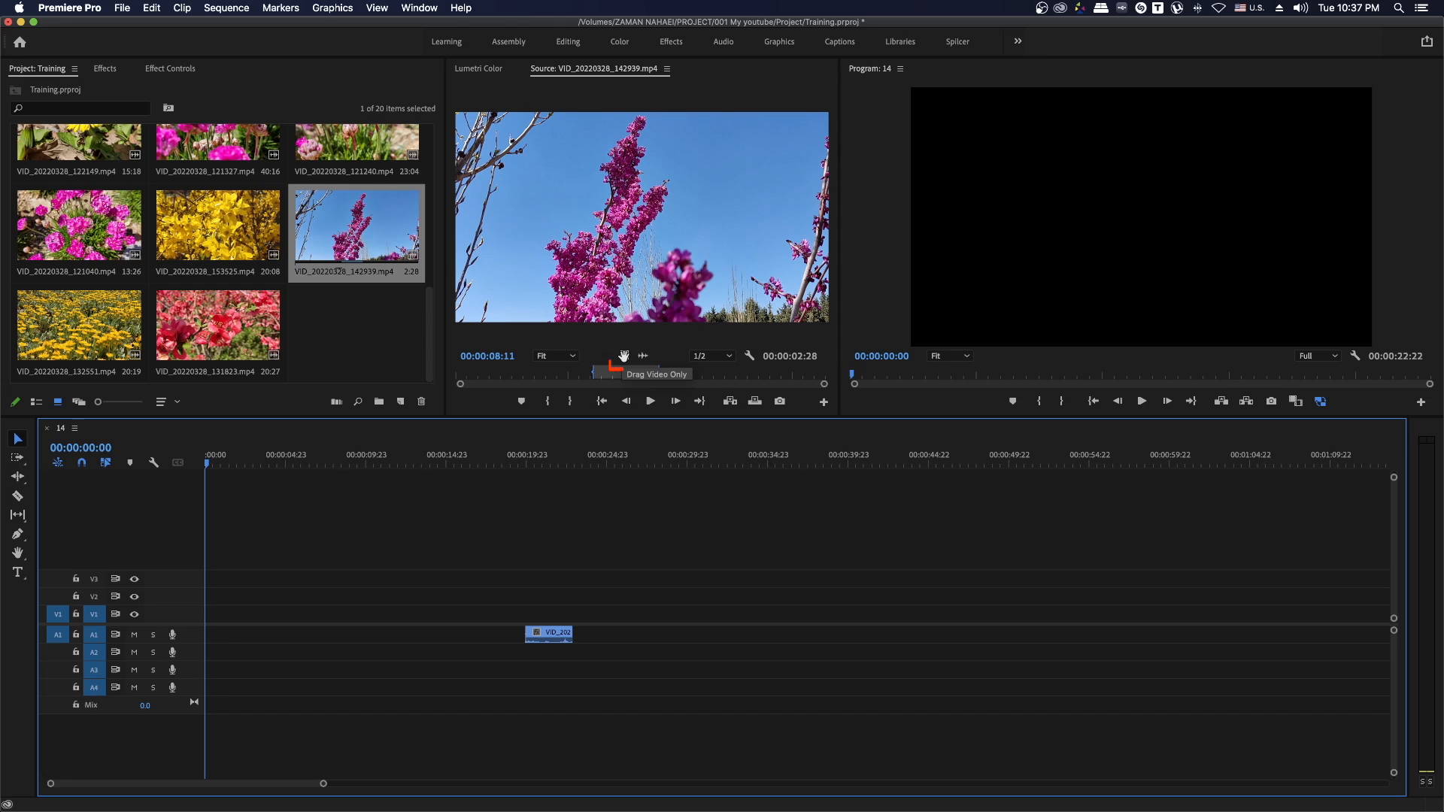
left_click(624, 356)
left_click_drag(620, 373, 517, 616)
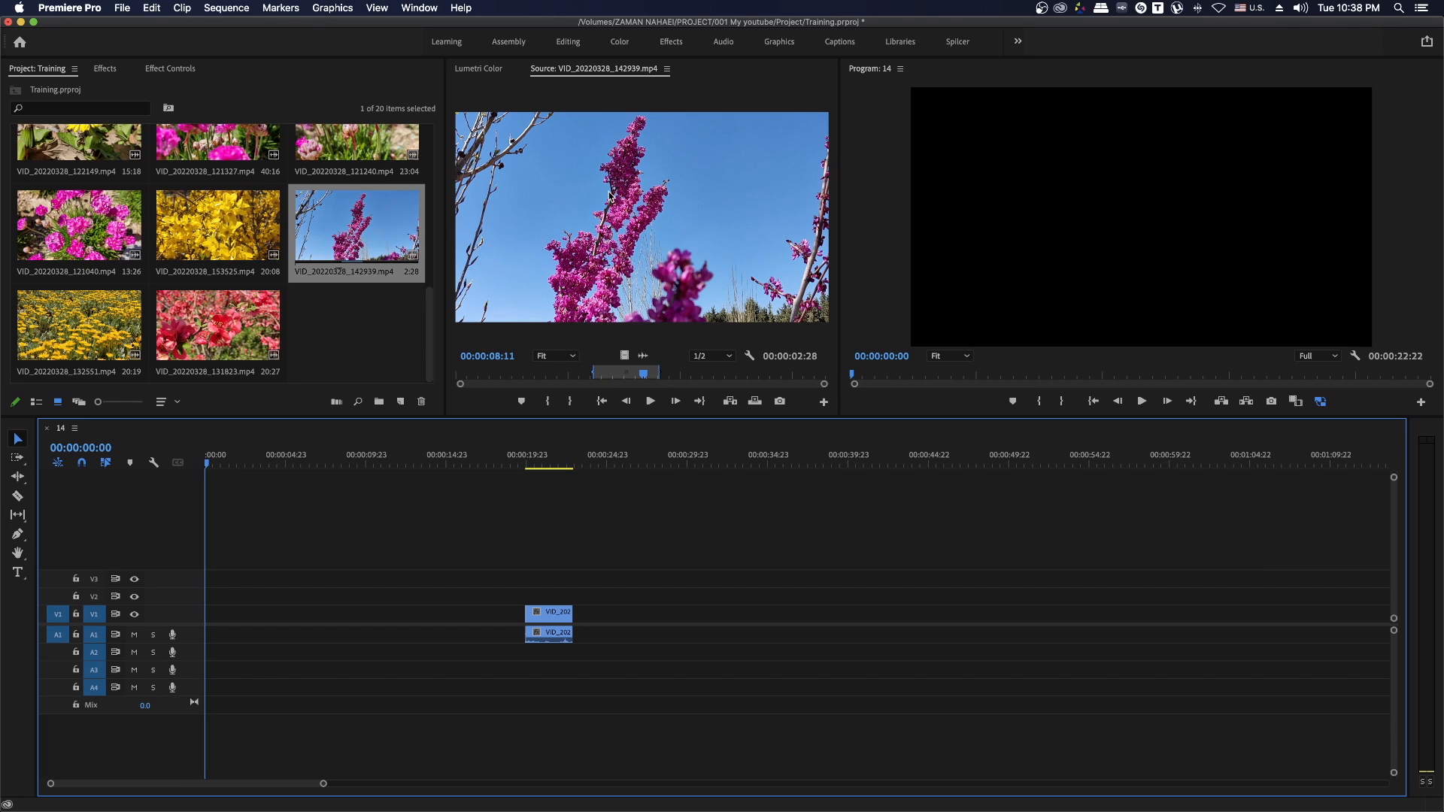
- Place the marked range with video and audio earlier in the sequence, and an audio-only copy on A1 between the two clips
left_click_drag(624, 208, 313, 613)
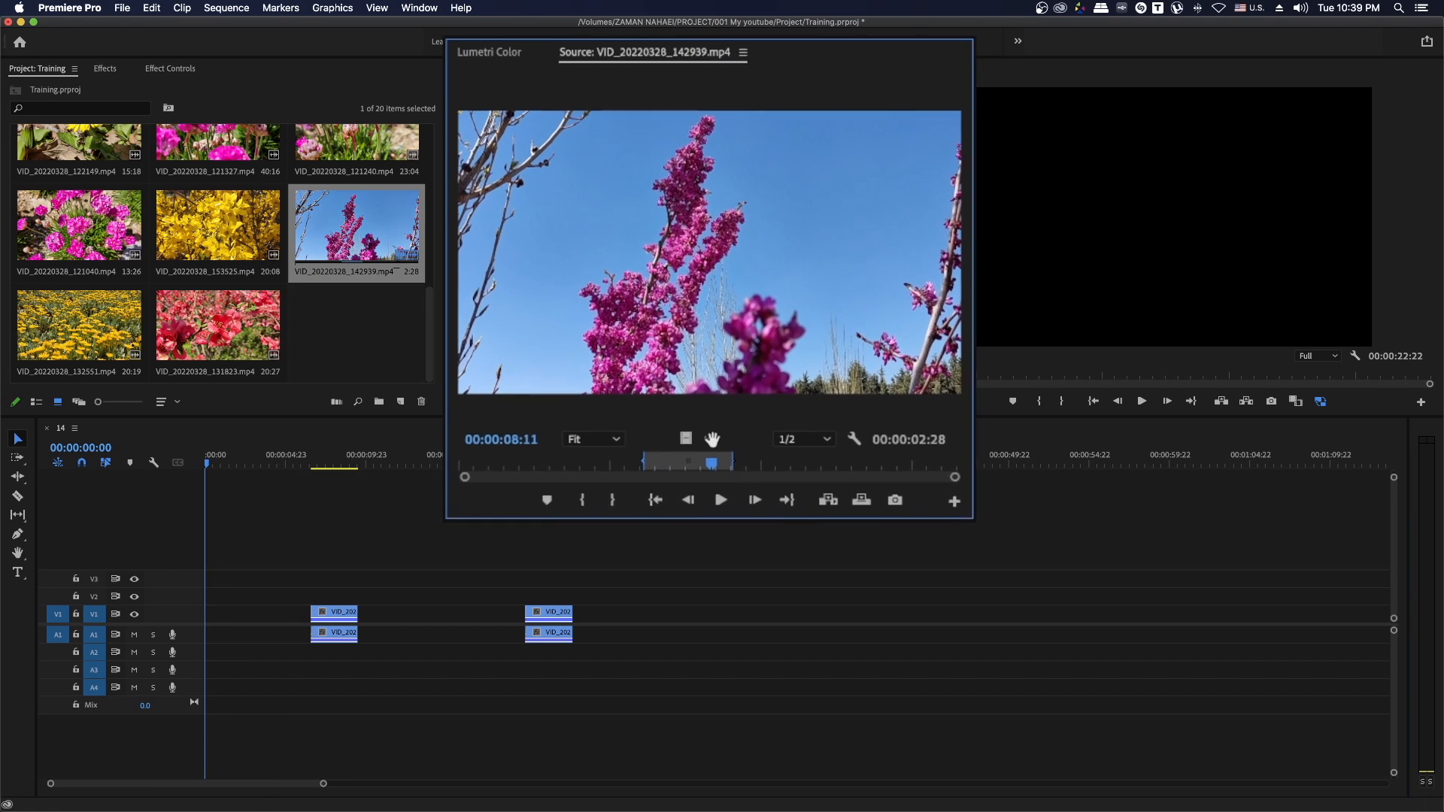
left_click(643, 356)
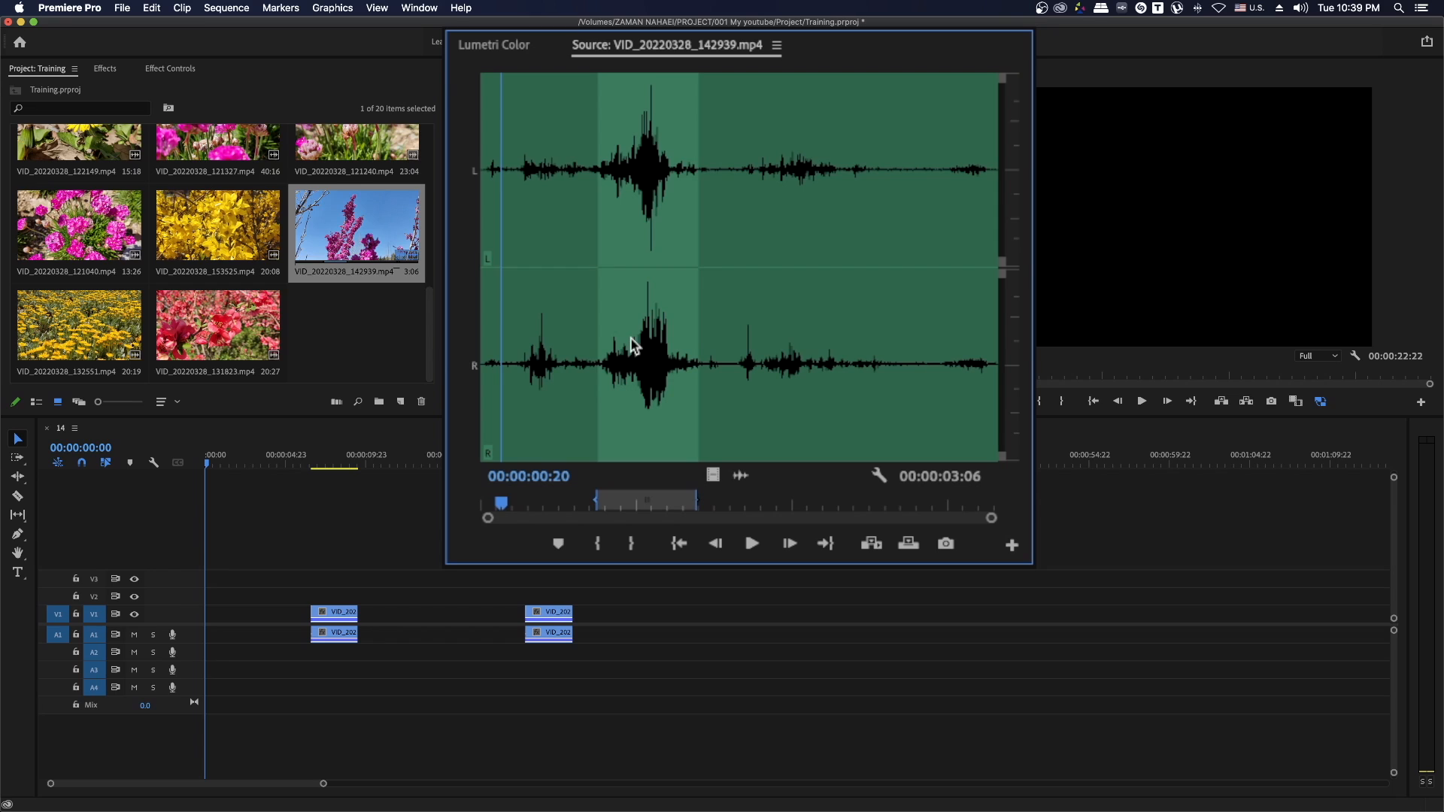
left_click_drag(743, 479, 407, 638)
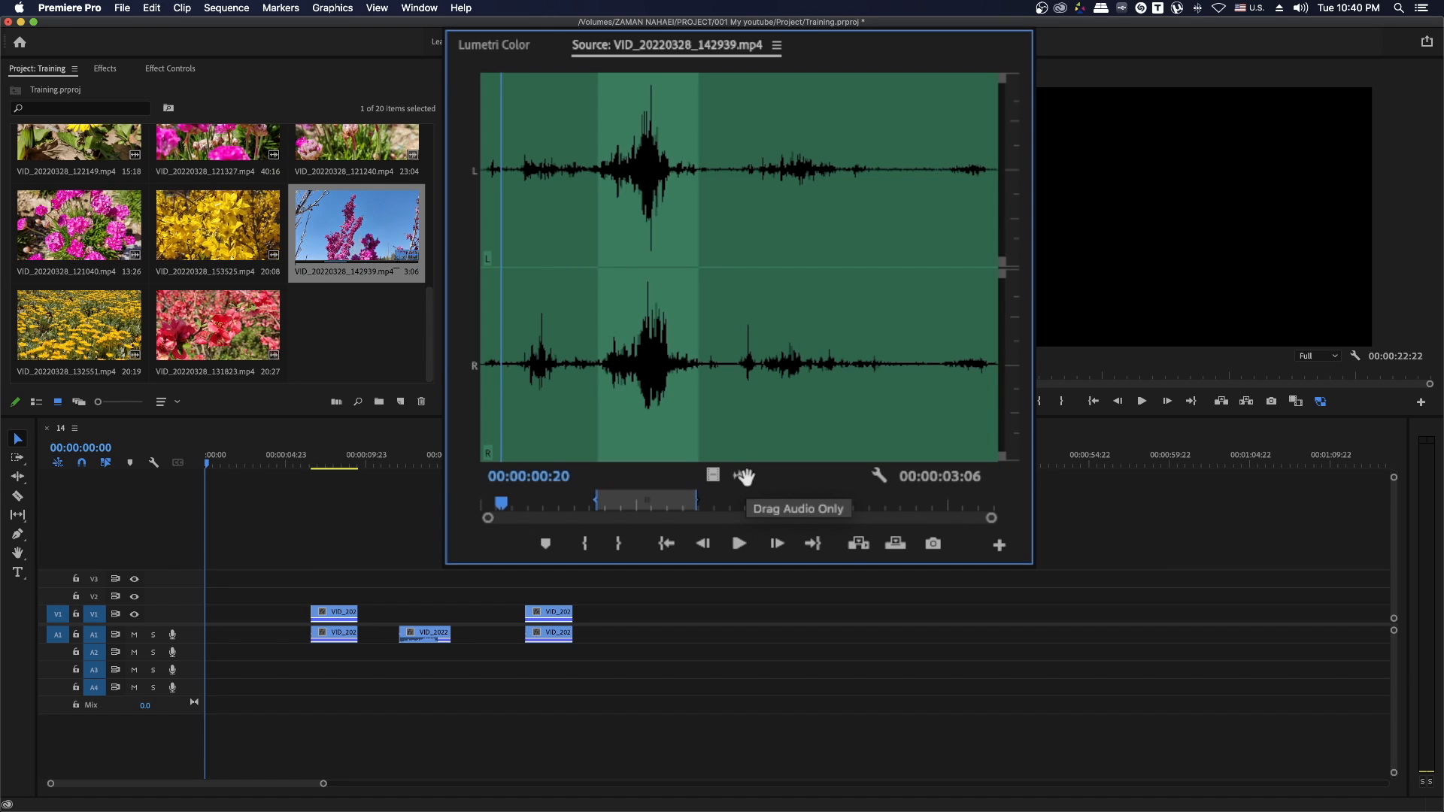
- Insert the marked range at the sequence start, and place its audio and video separately on A1 and V1 in the gap following it
left_click(857, 545)
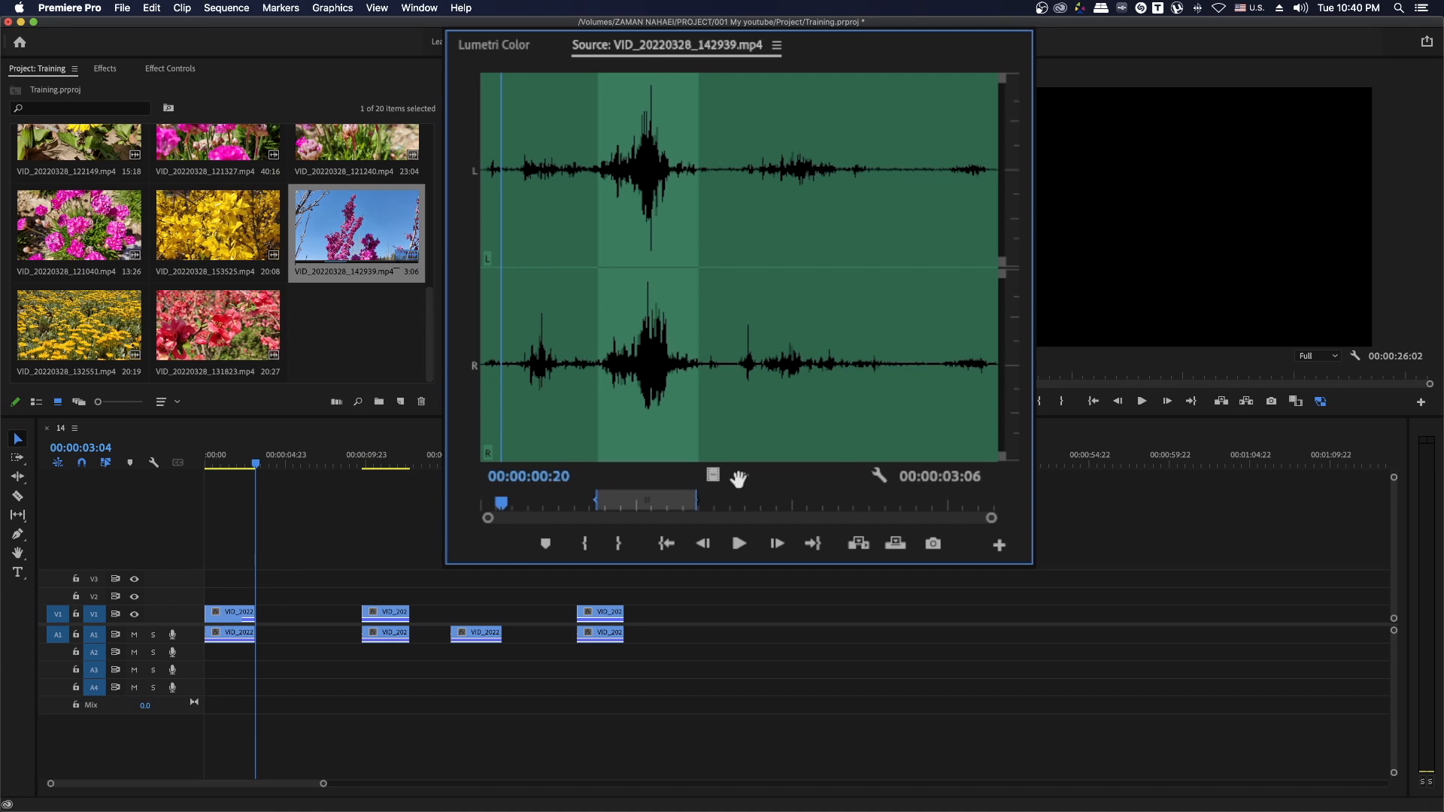
left_click_drag(741, 476, 293, 636)
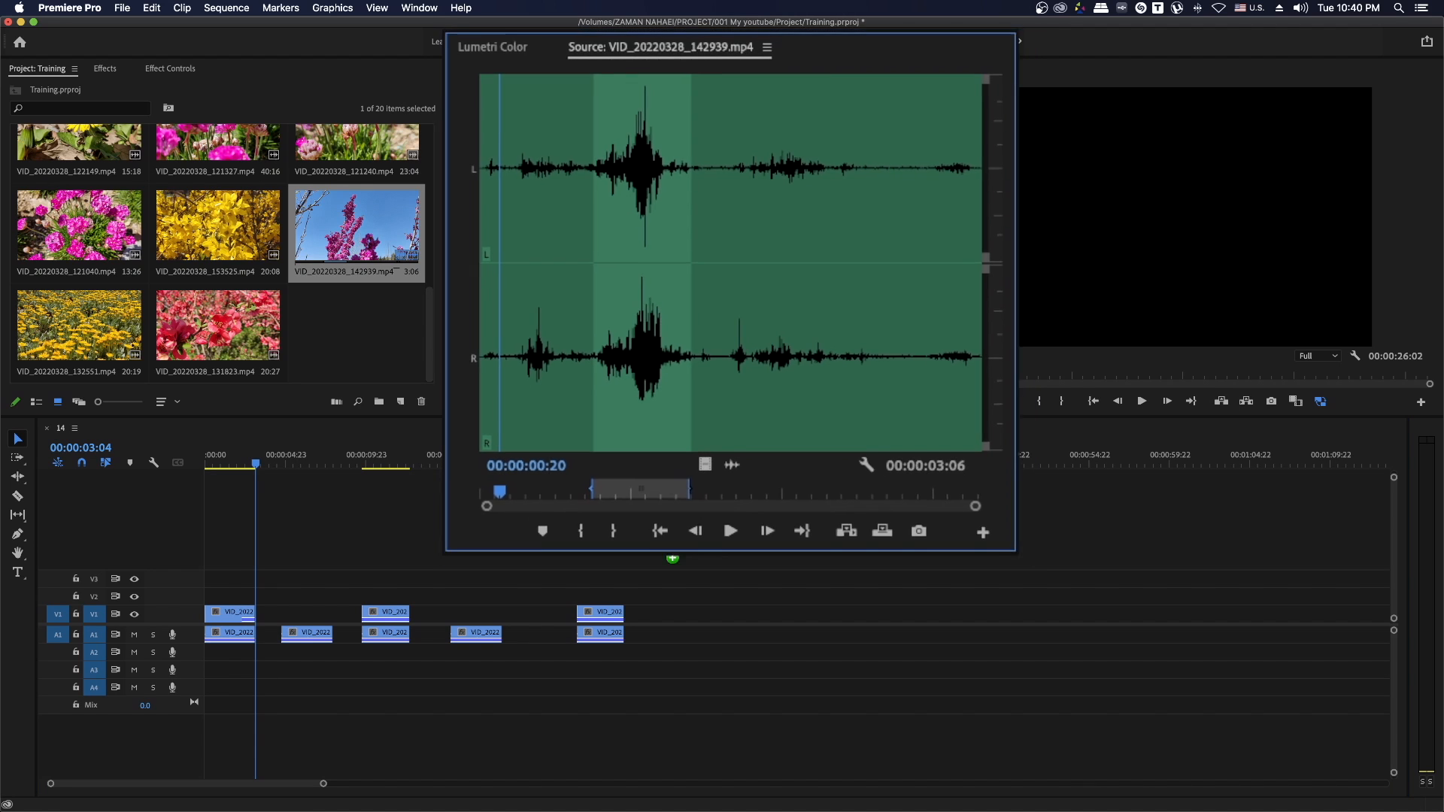
left_click_drag(710, 475, 301, 613)
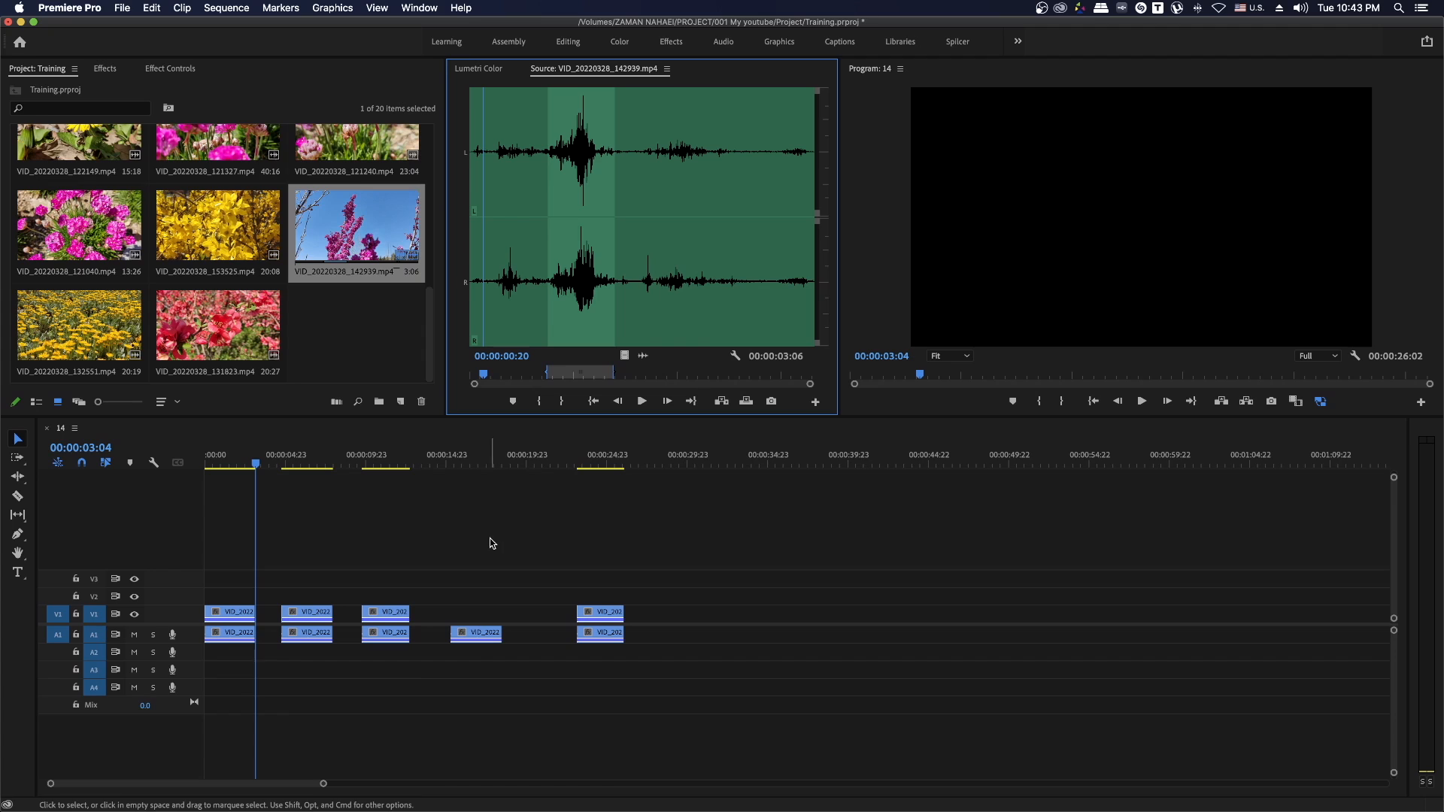
- Turn off the A1 source patch and place only the video of VID_20220328_153525.mp4 on V1 after the last clip
left_click(58, 635)
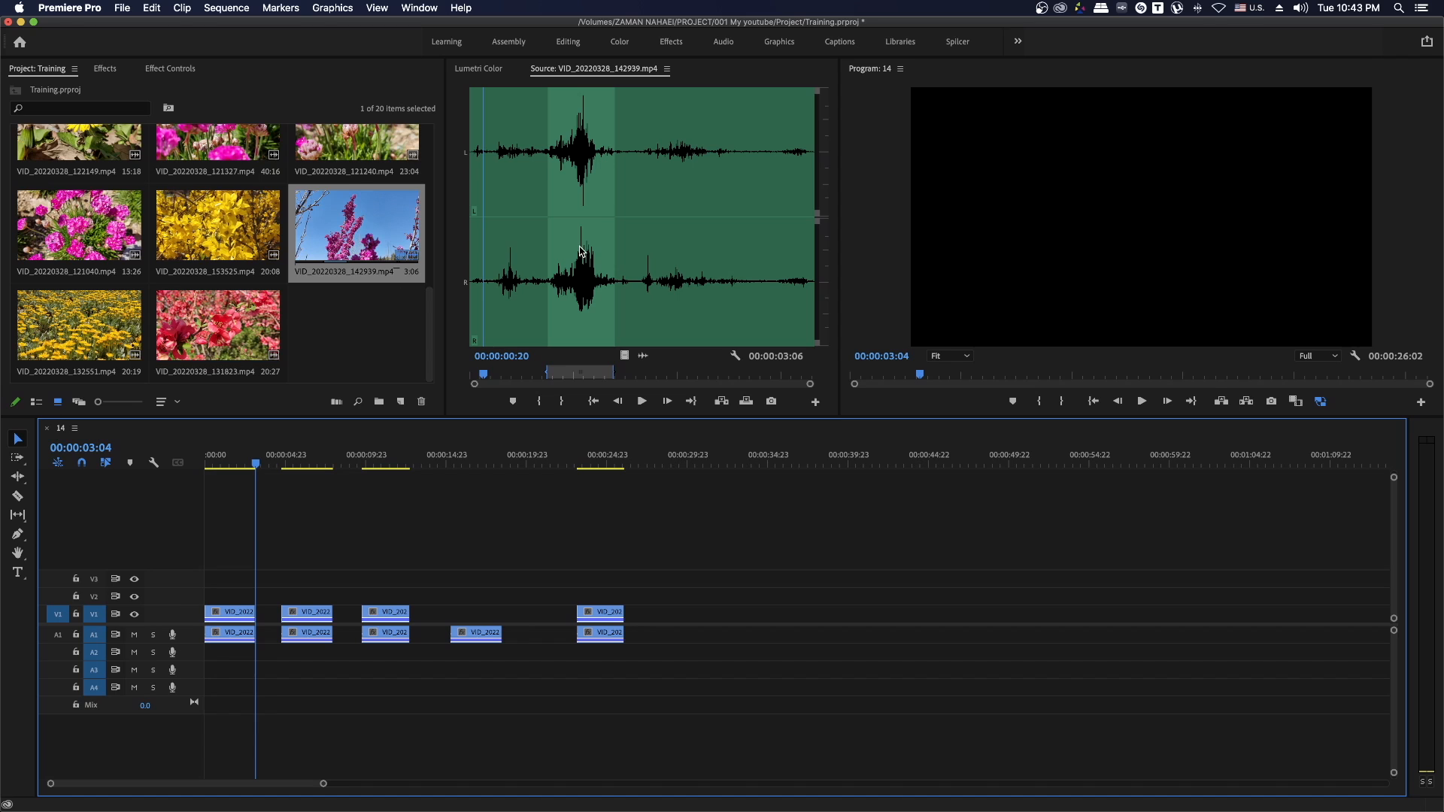
left_click(625, 354)
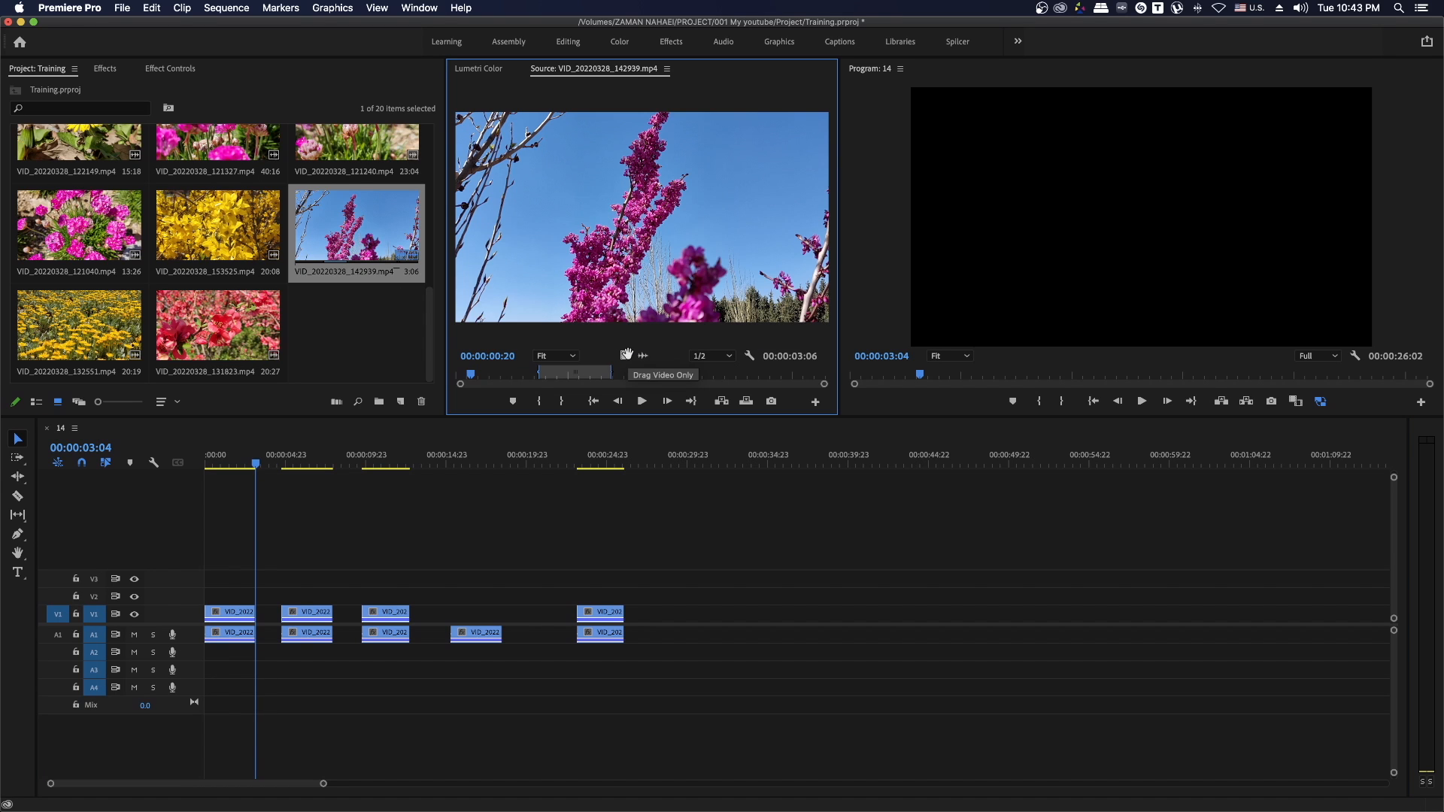
left_click_drag(203, 230, 711, 618)
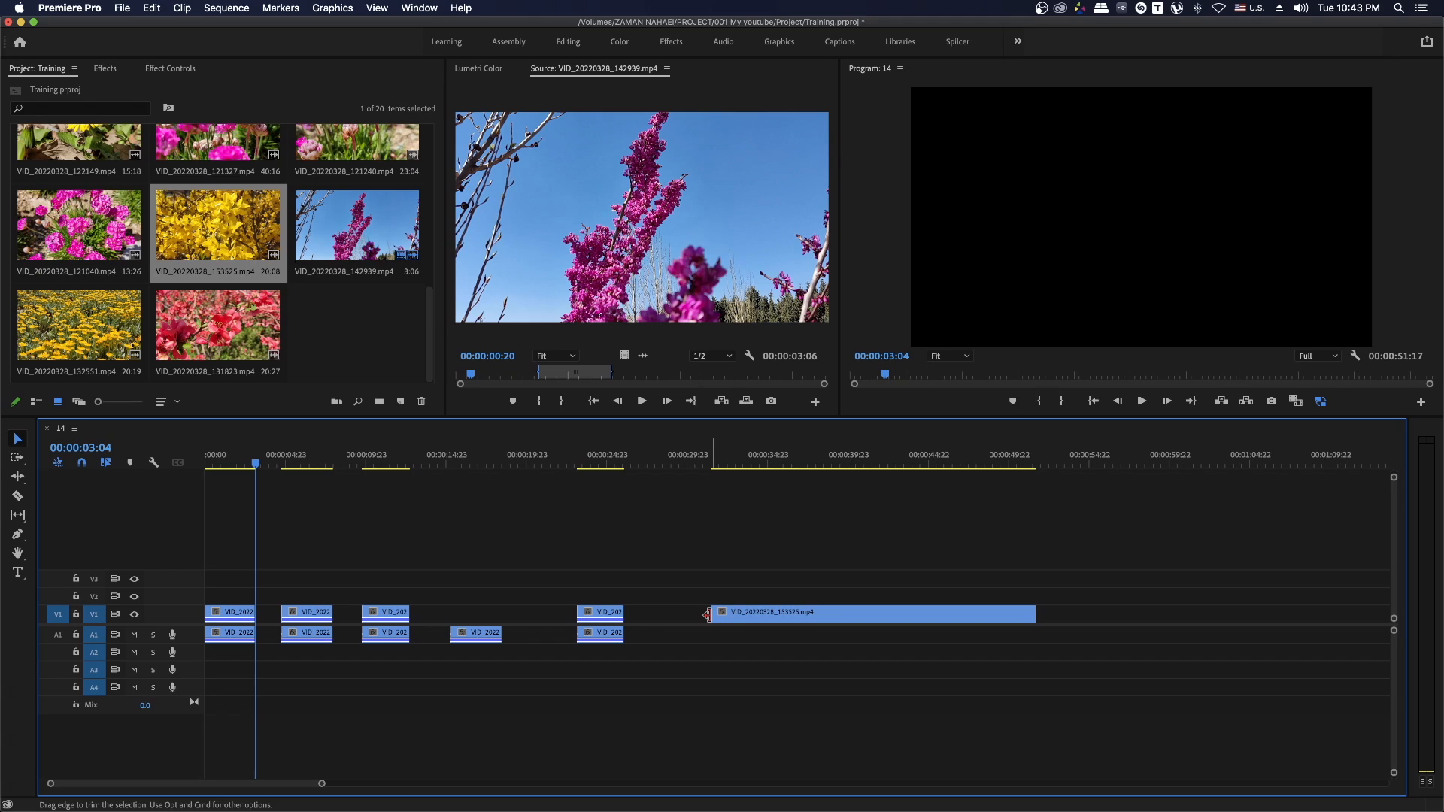
- Enable the A1 source patch, disable the V1 one, and place only the audio of VID_20220328_153525.mp4 on A1 beneath its video
left_click(58, 635)
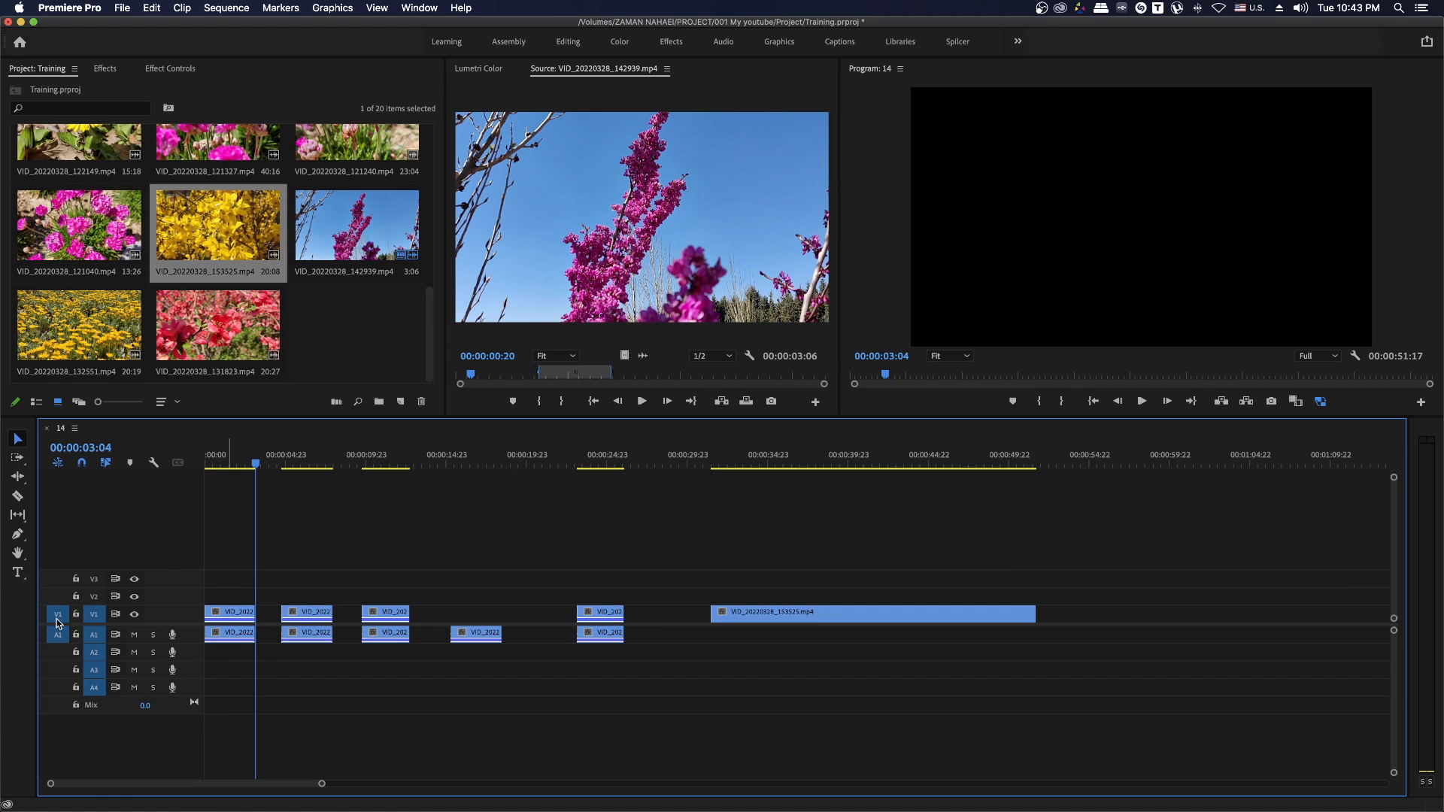
left_click(58, 615)
left_click_drag(164, 273, 707, 640)
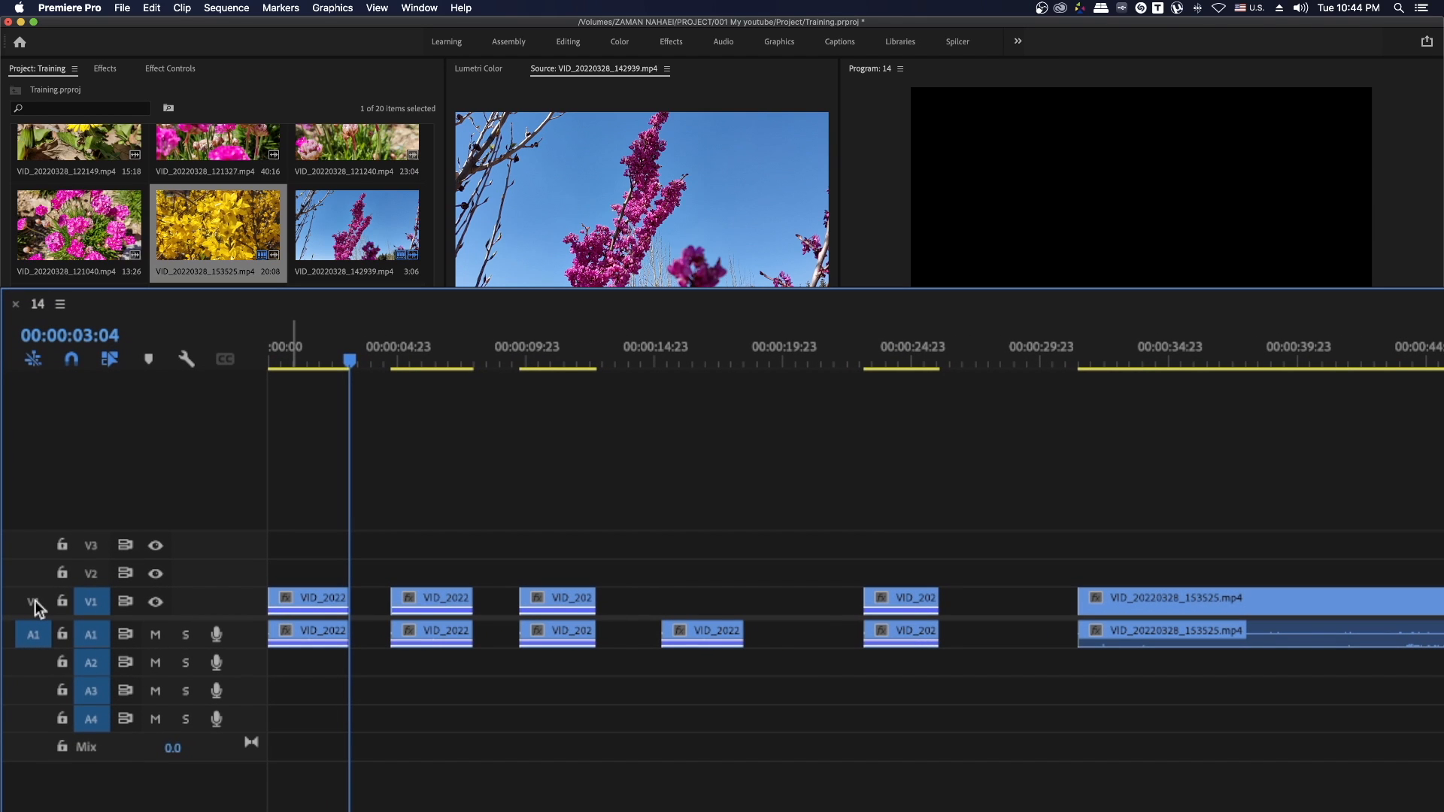
- Patch the source video to track V2 and the source audio to A3, and insert VID_20220328_142939.mp4's marked range at the playhead
left_click_drag(34, 600, 33, 573)
left_click_drag(26, 638, 29, 691)
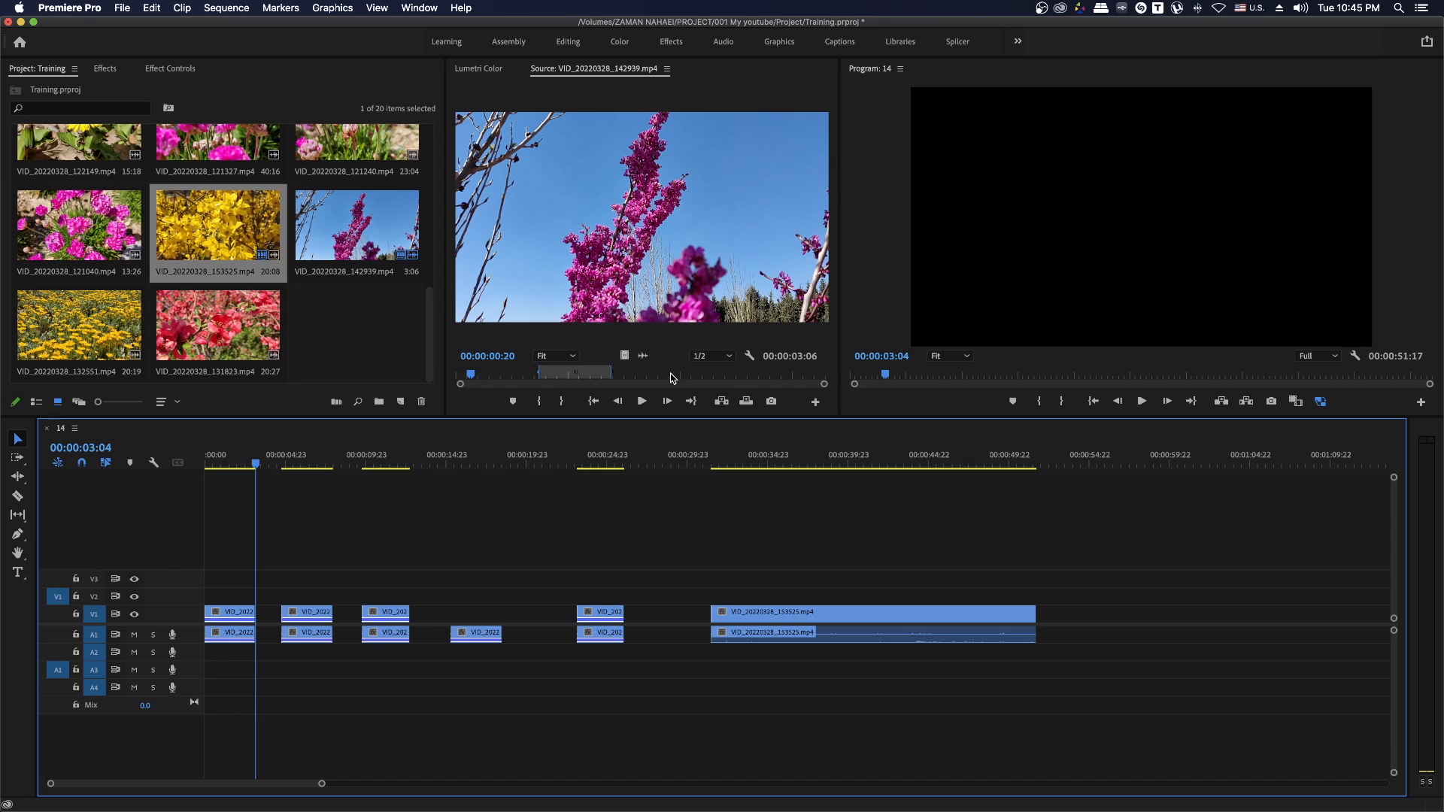
left_click(722, 402)
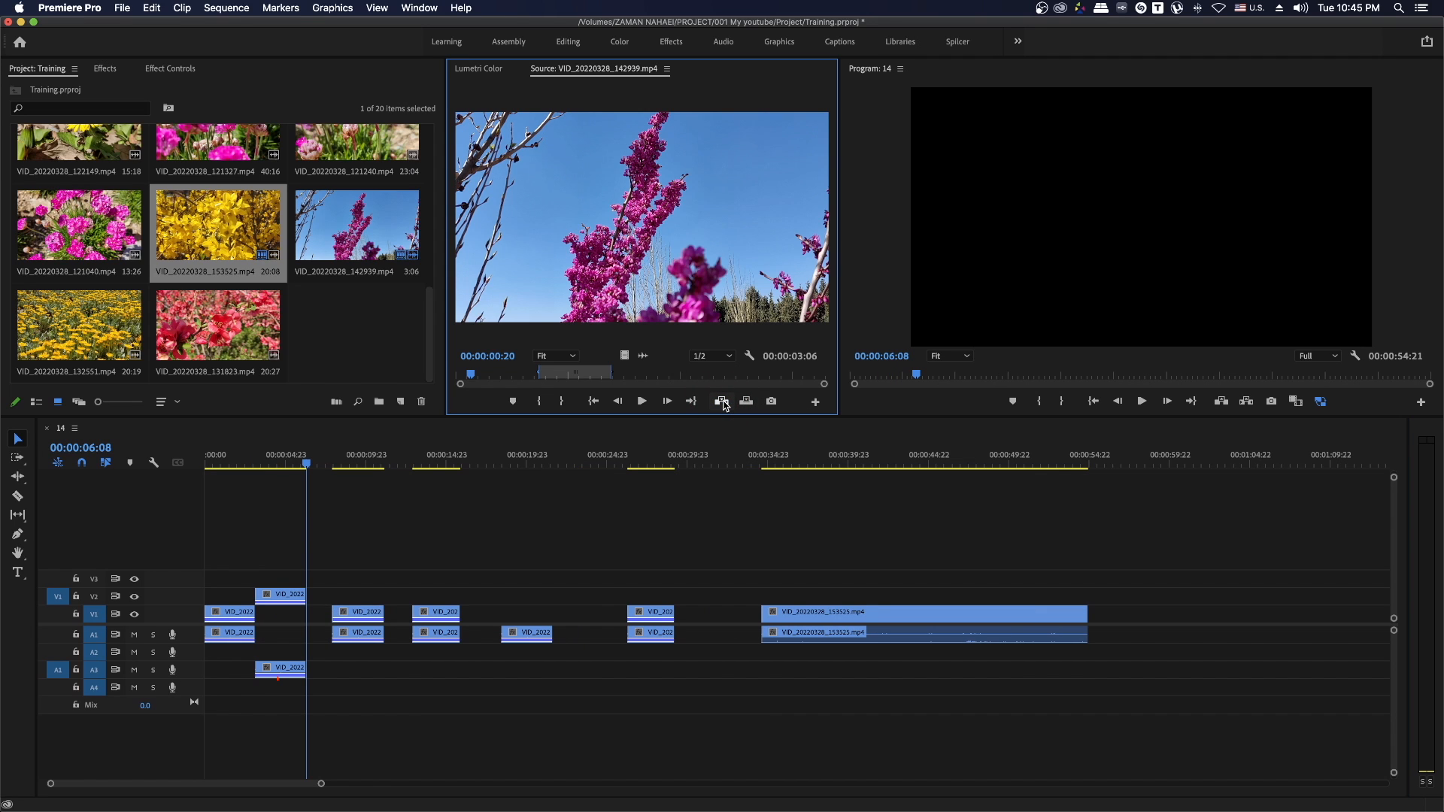